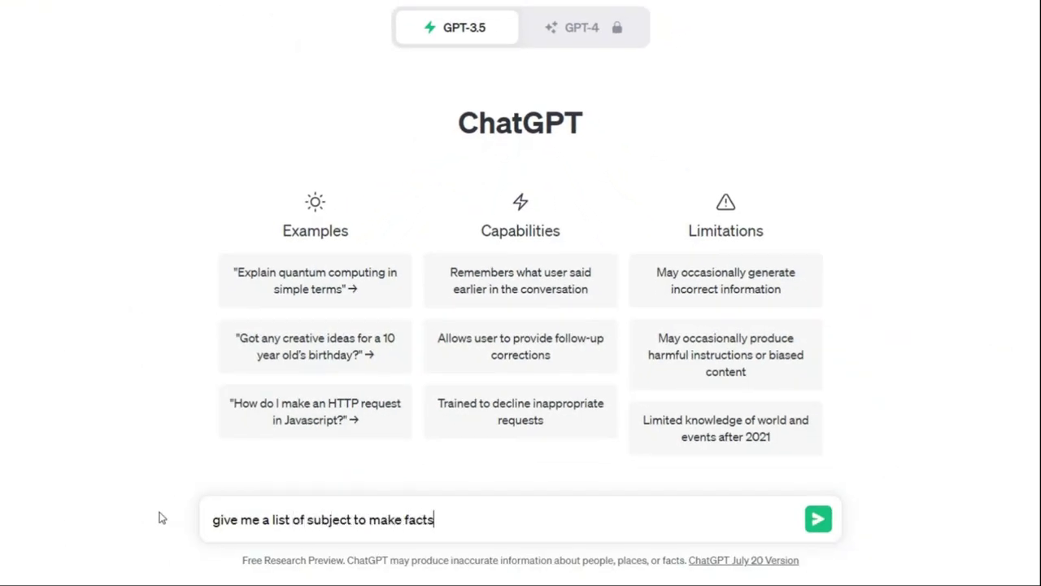
- Ask ChatGPT for a list of subjects for facts videos
text(of subject to make facts videos.)
key(Return)
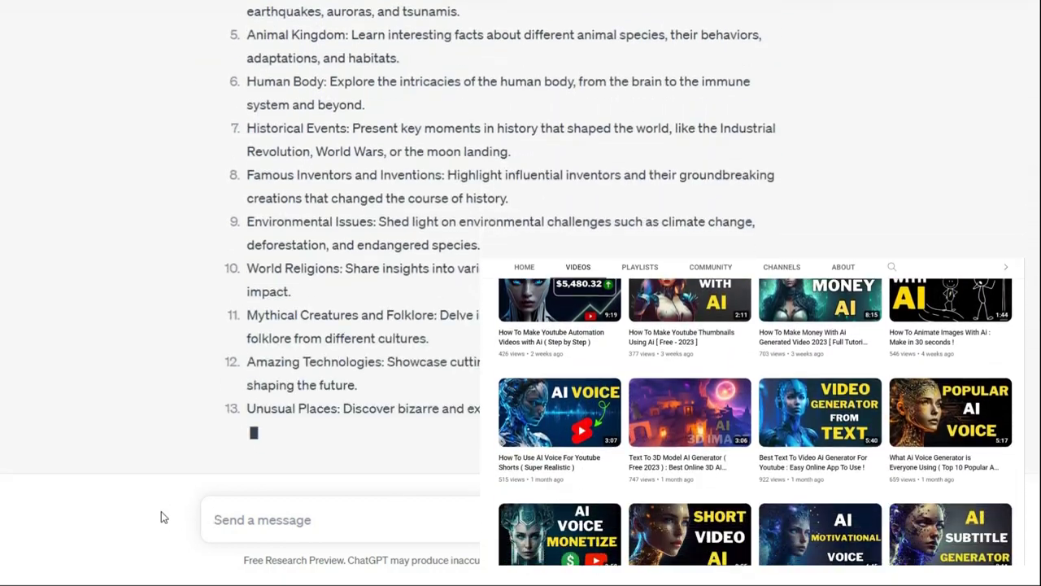
scroll(203, 367, up, 3)
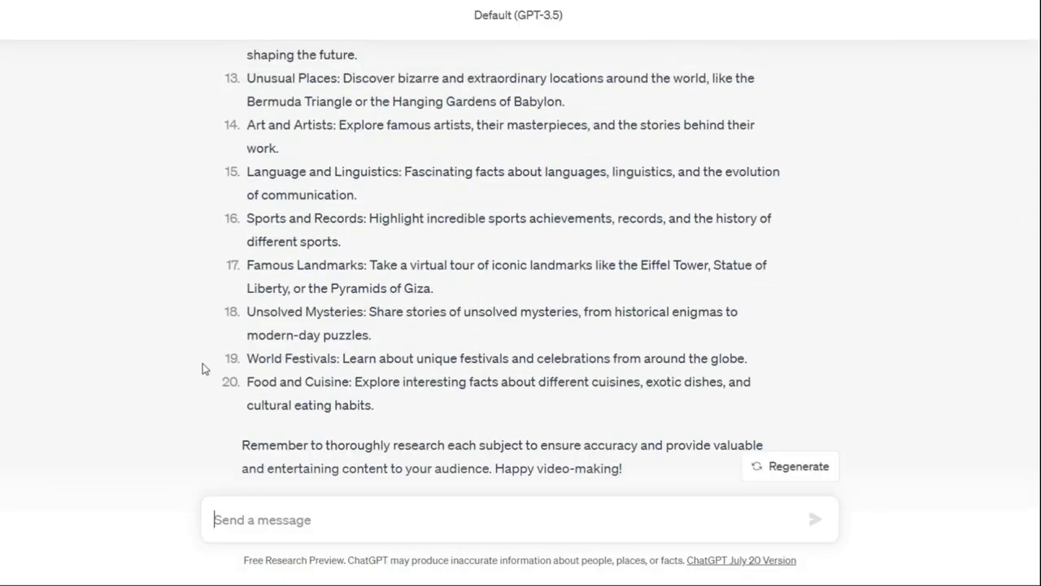
scroll(202, 367, up, 9)
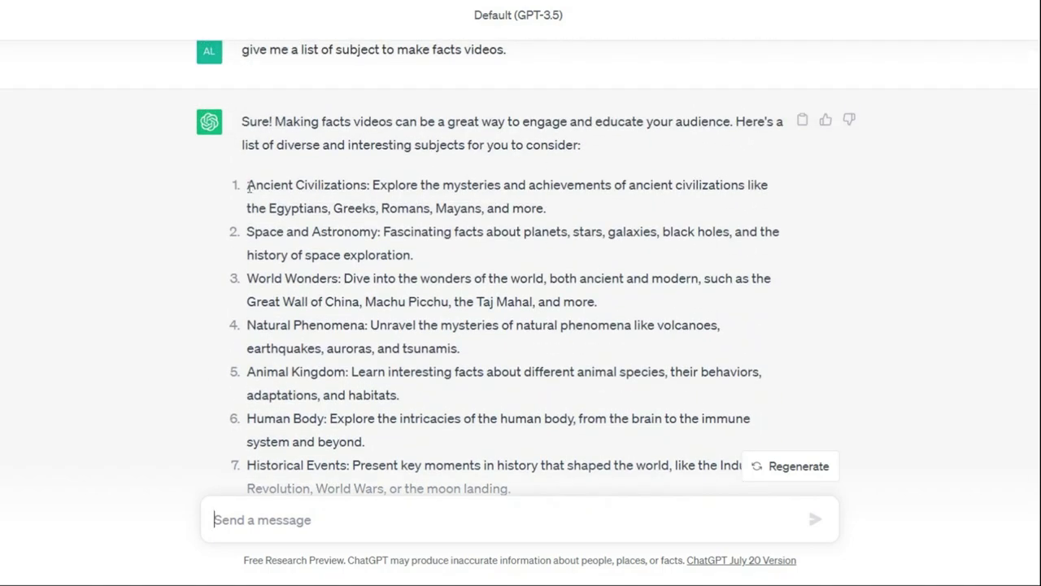
- Highlight the Space and Astronomy, World Wonders, Natural Phenomena and Animal Kingdom subjects in the reply
drag(248, 178, 352, 191)
drag(214, 239, 259, 239)
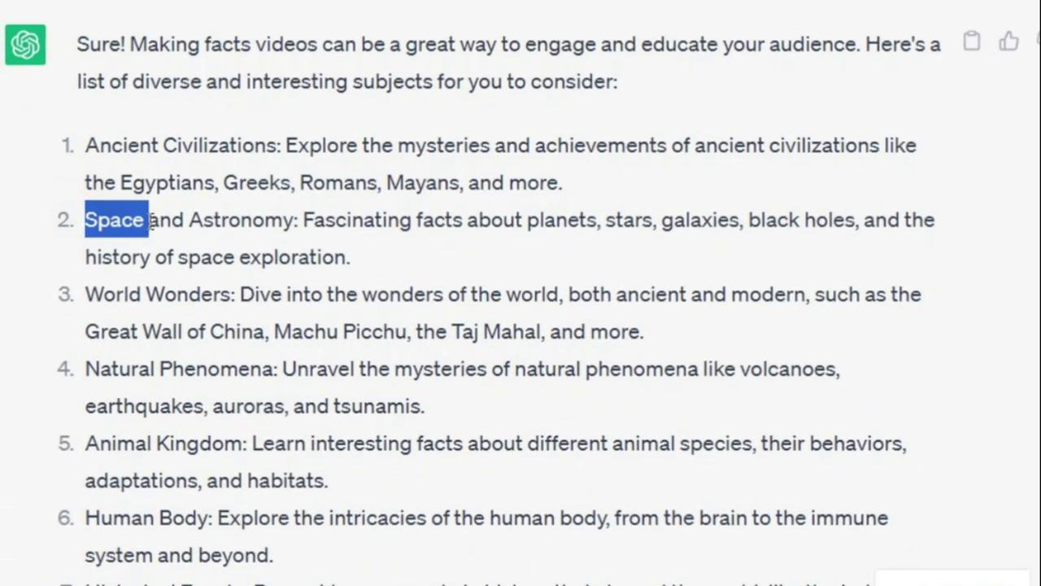
drag(86, 293, 231, 294)
scroll(231, 293, down, 1)
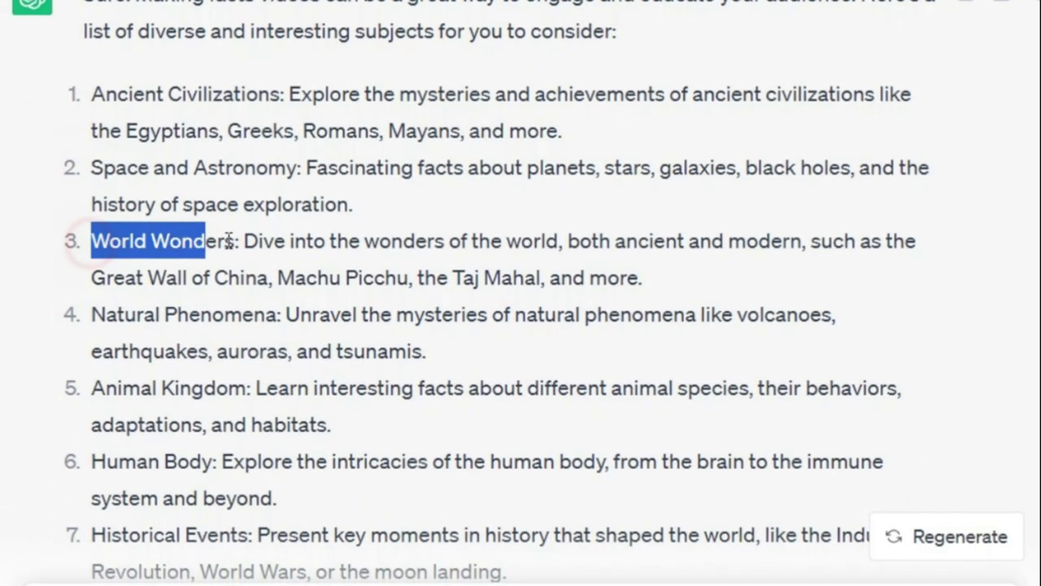
drag(92, 296, 284, 298)
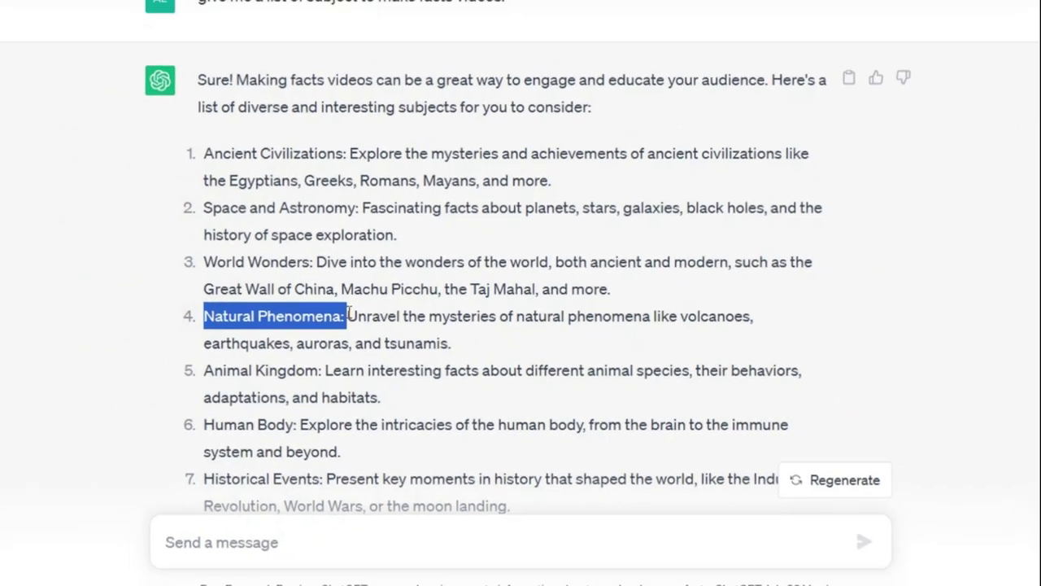
drag(204, 371, 254, 370)
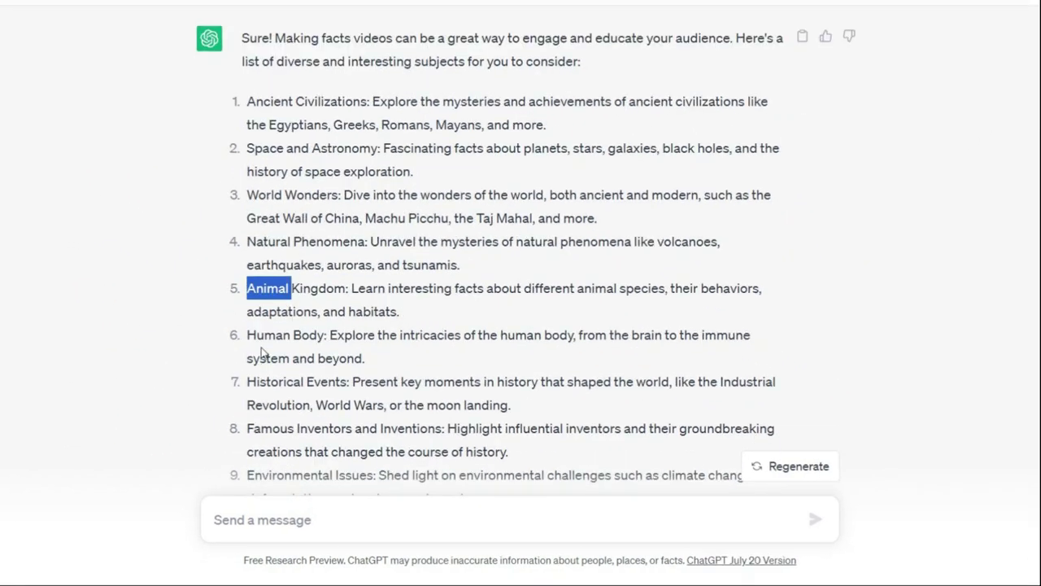
scroll(345, 219, down, 2)
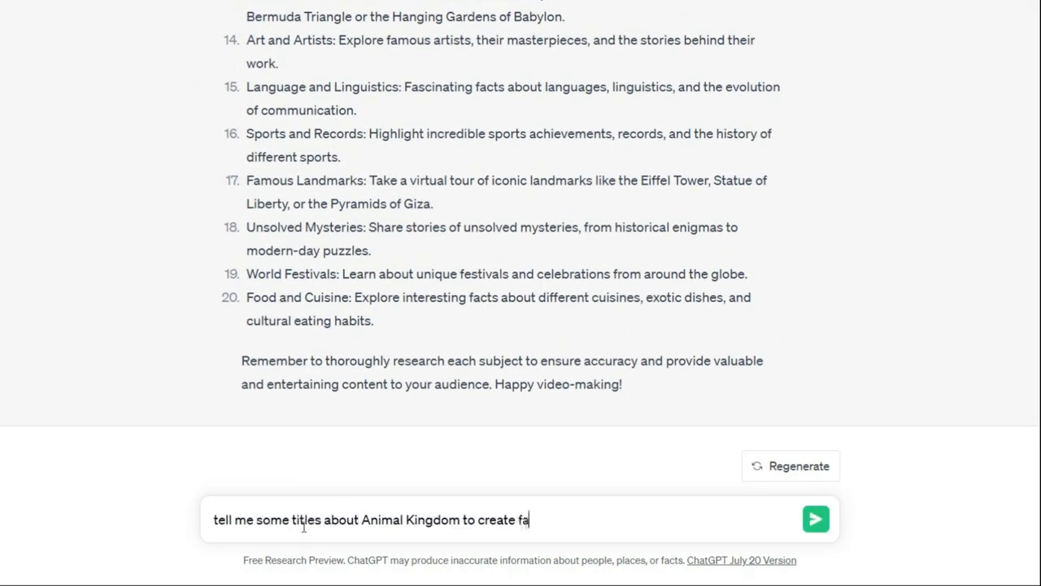
- Request Animal Kingdom titles and select the 'Masters of Communication' title
text(em.)
key(Return)
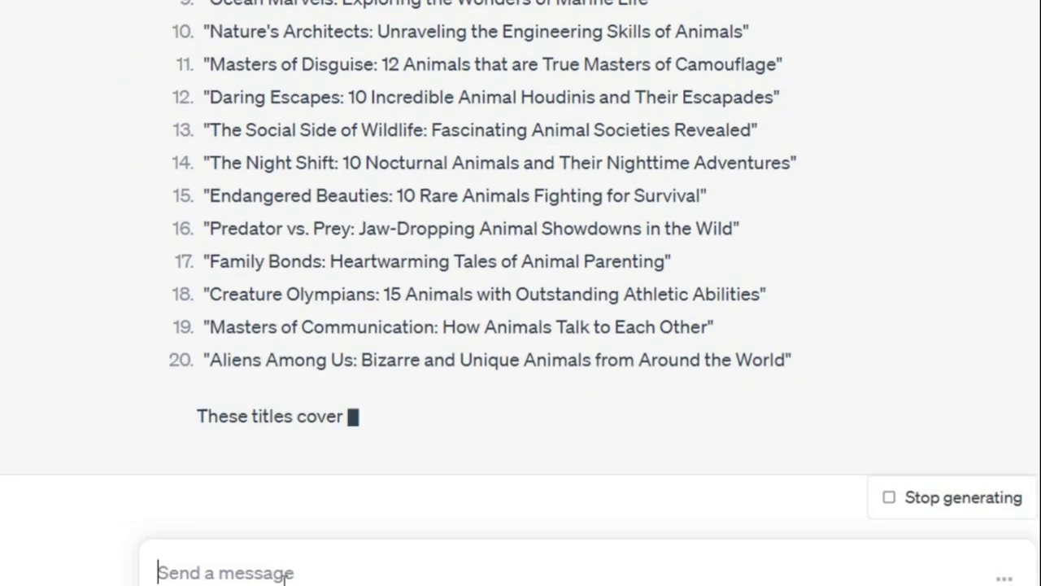
drag(249, 250, 522, 249)
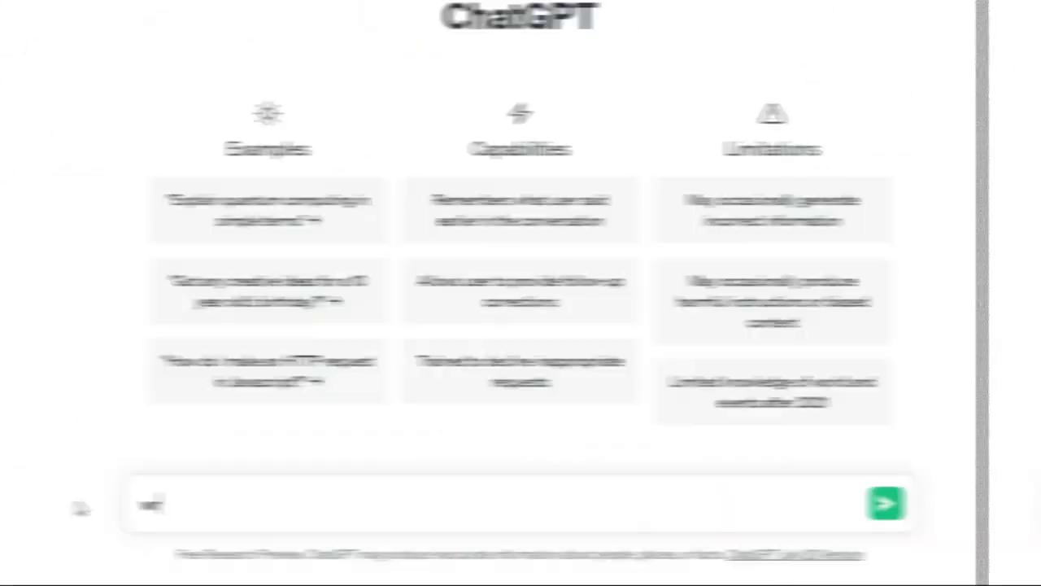
- Ask for a 500-word text on that title about Giraffes, then select the generated article
text(ite a 500 words )
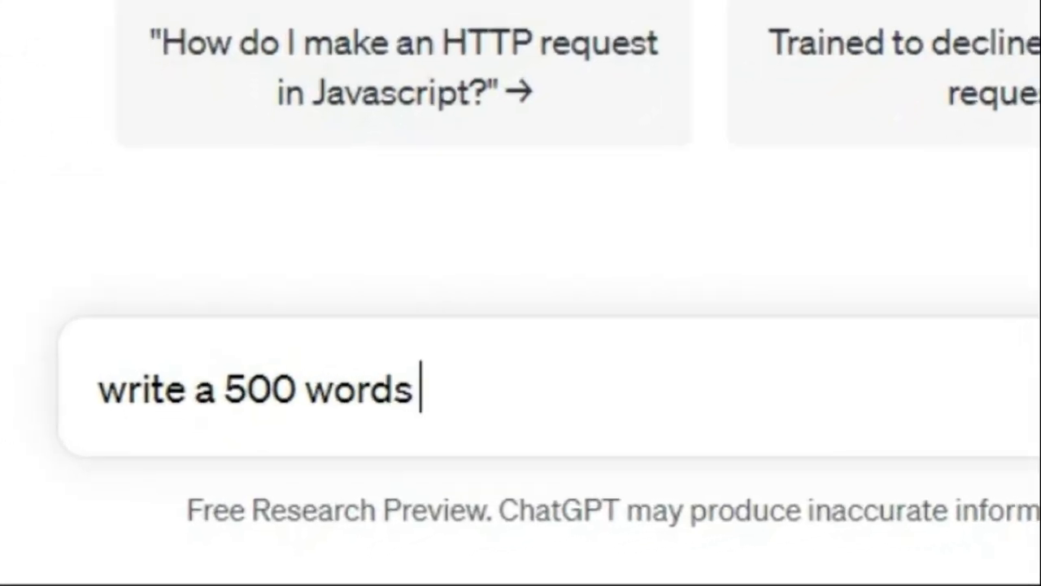
text(text about this subjec)
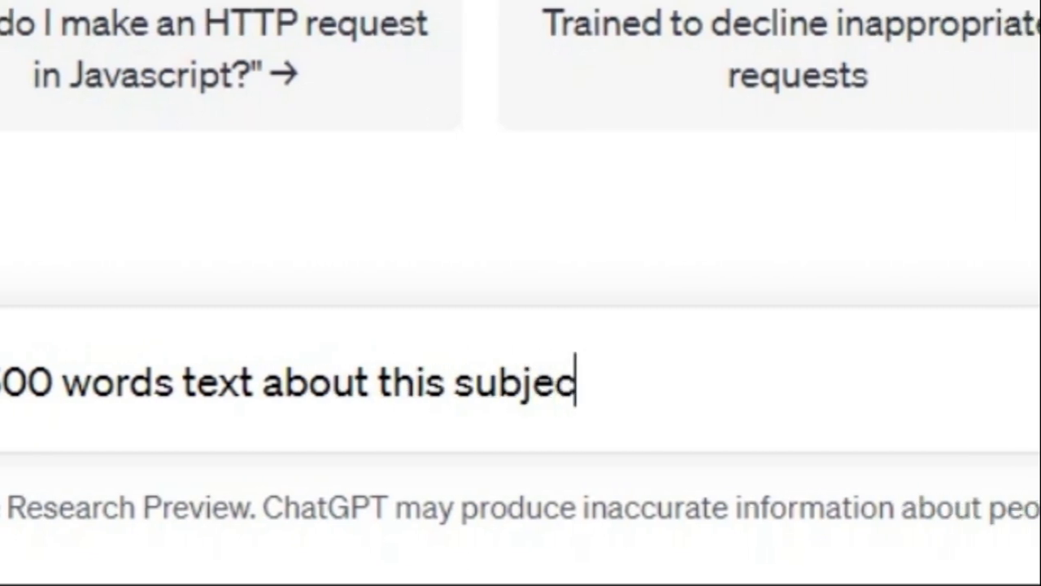
text(t :)
key(ctrl+v)
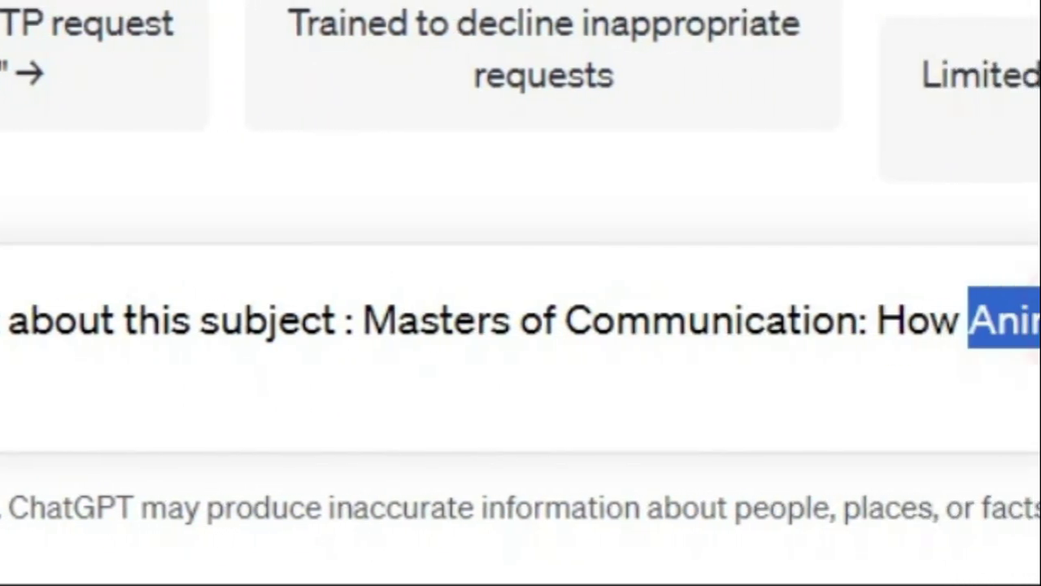
text(Giraffes Talk to Ea)
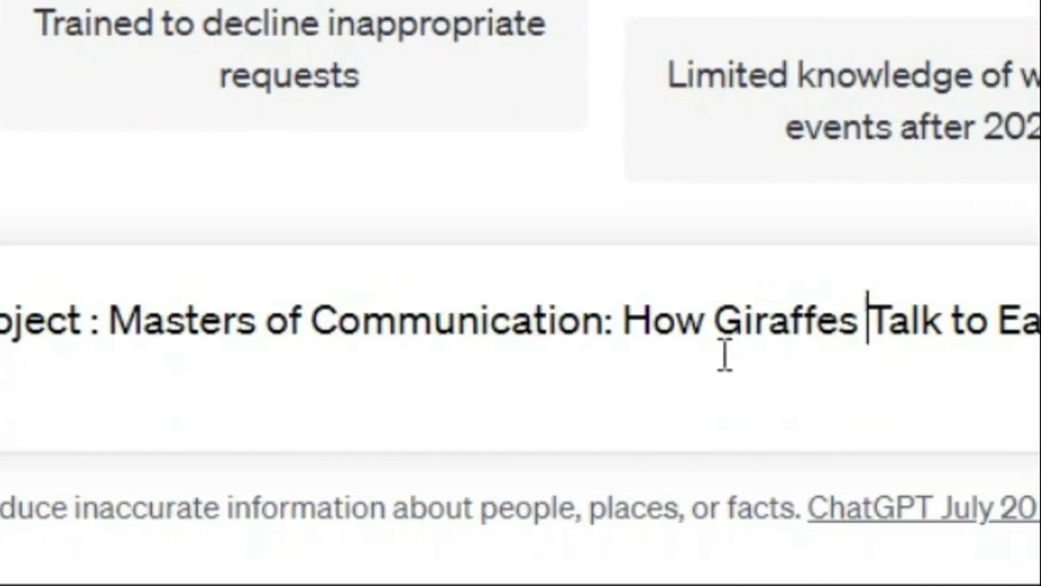
double_click(764, 325)
click(825, 370)
text(!!)
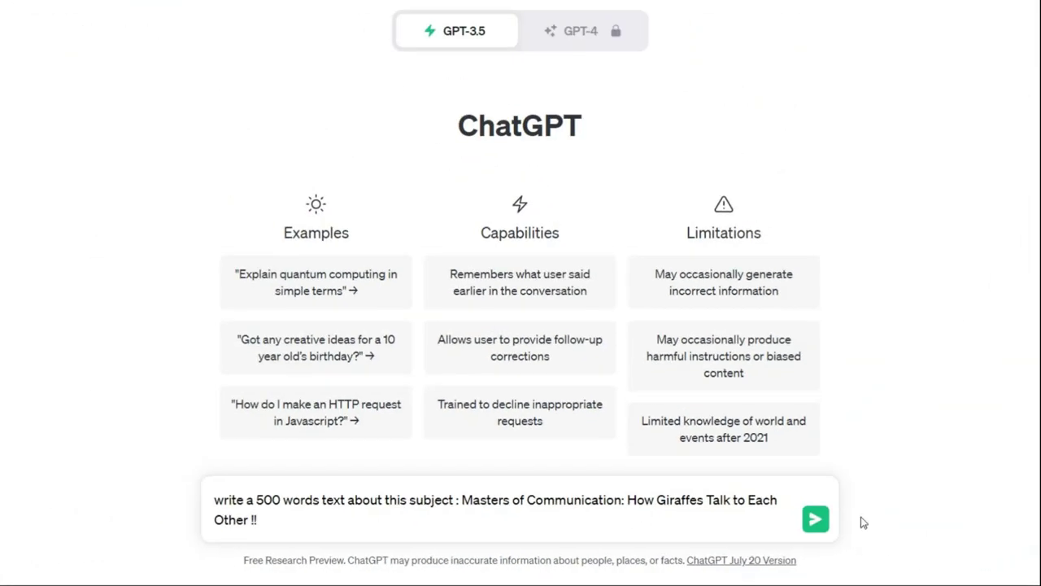
click(815, 524)
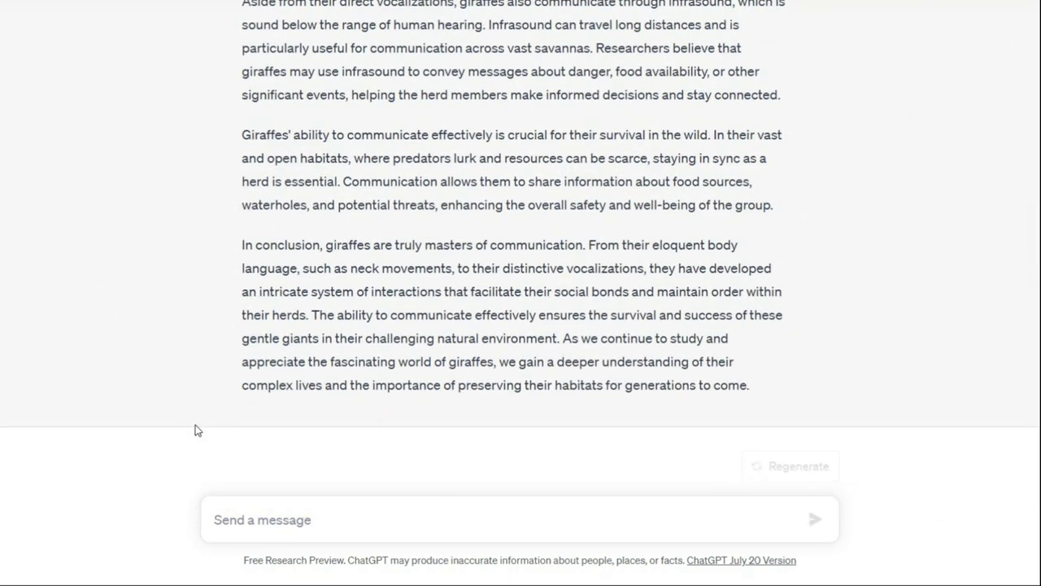
scroll(495, 357, up, 15)
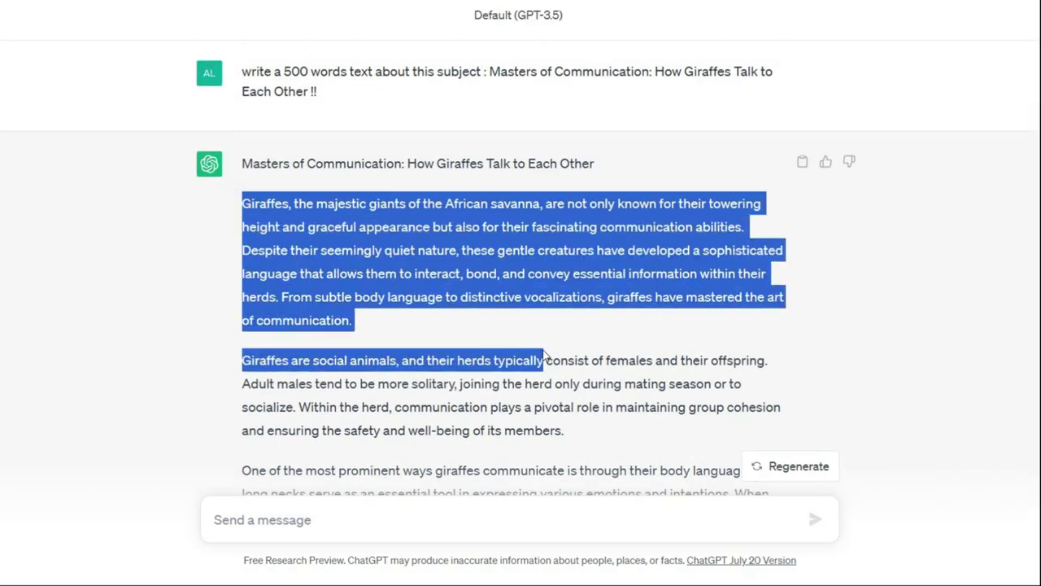
drag(546, 356, 766, 388)
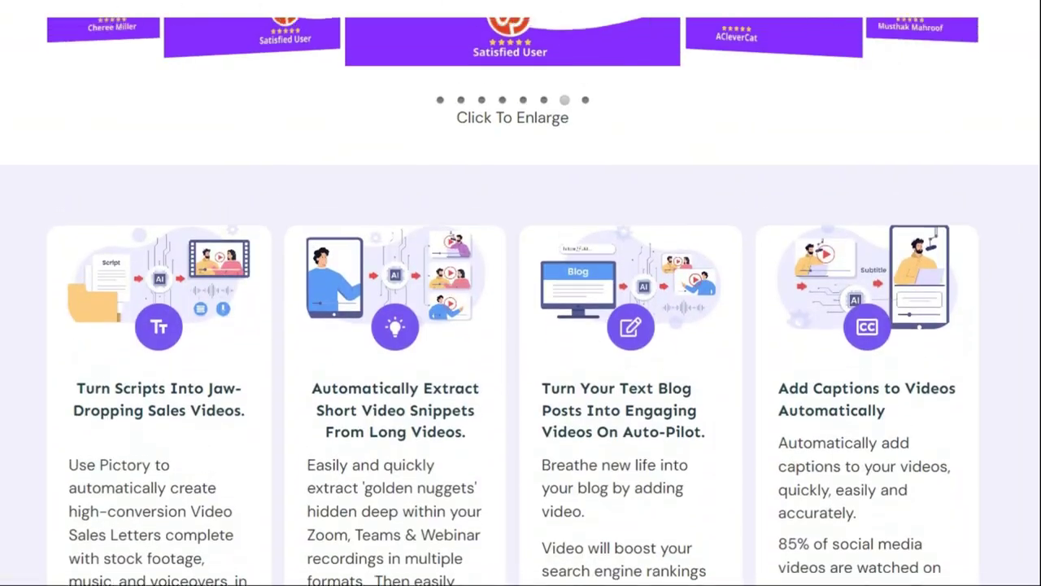
- Scroll the Pictory homepage and start a free trial
scroll(521, 325, up, 5)
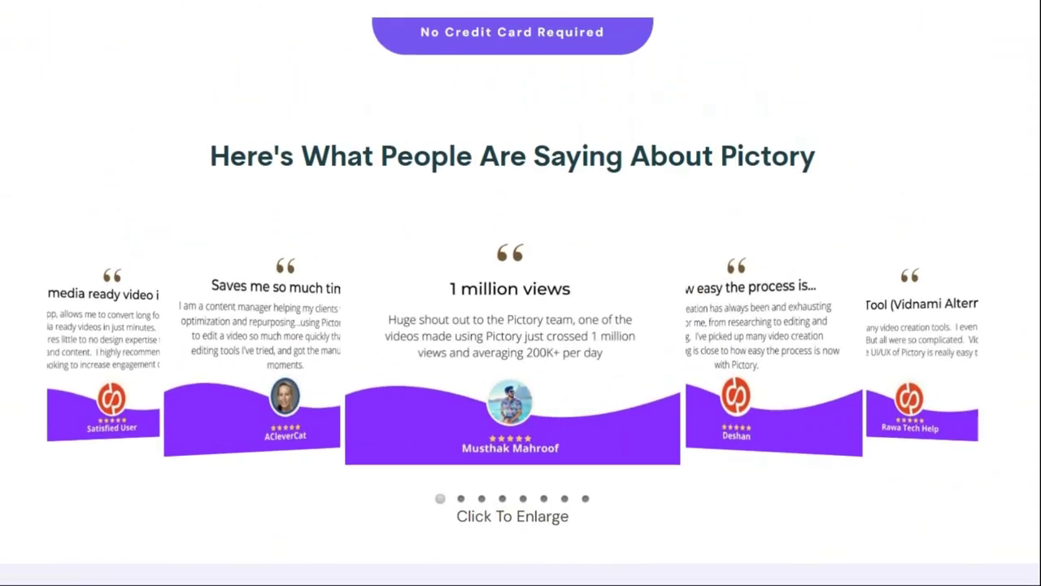
scroll(520, 325, up, 5)
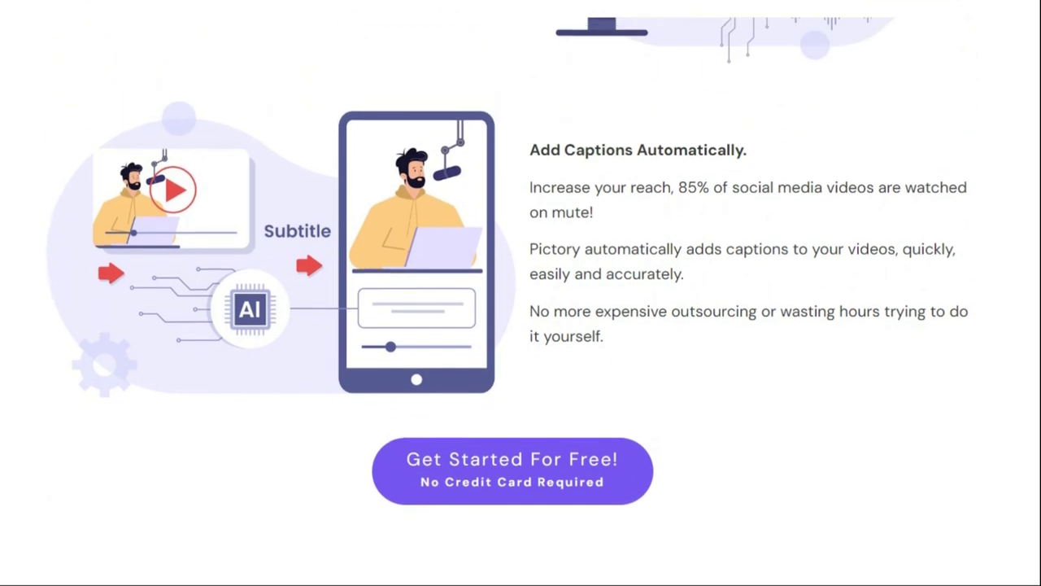
scroll(521, 325, up, 6)
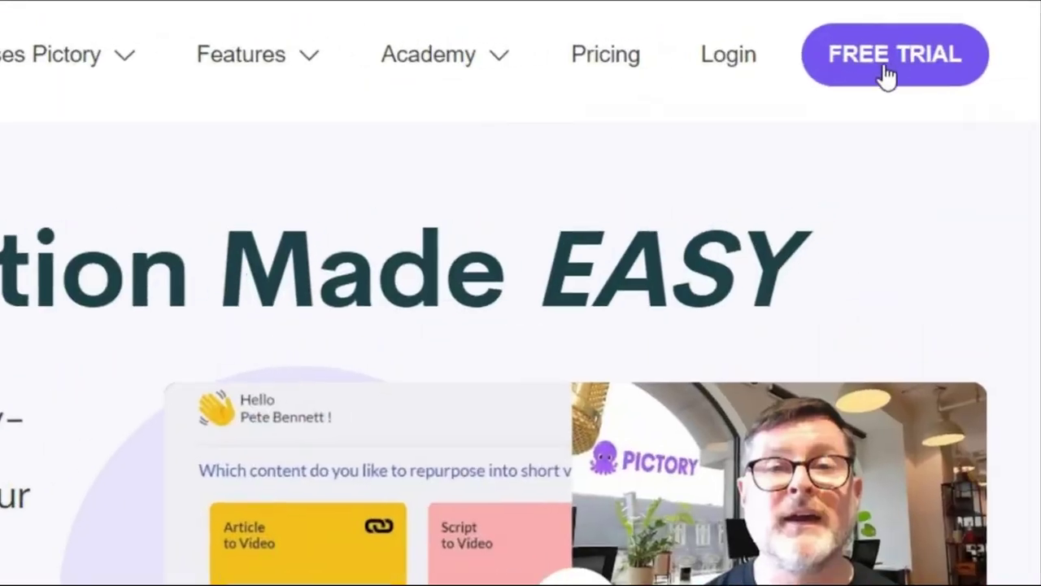
click(886, 74)
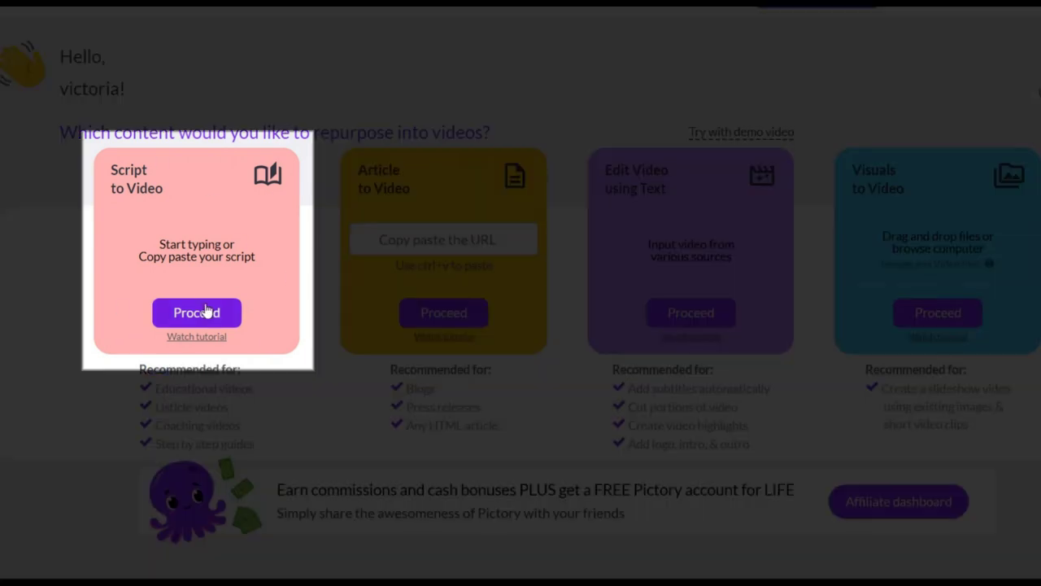
- Start a Script to Video project, paste the giraffe article, and name it 'how giraffes talk !'
click(209, 310)
click(327, 223)
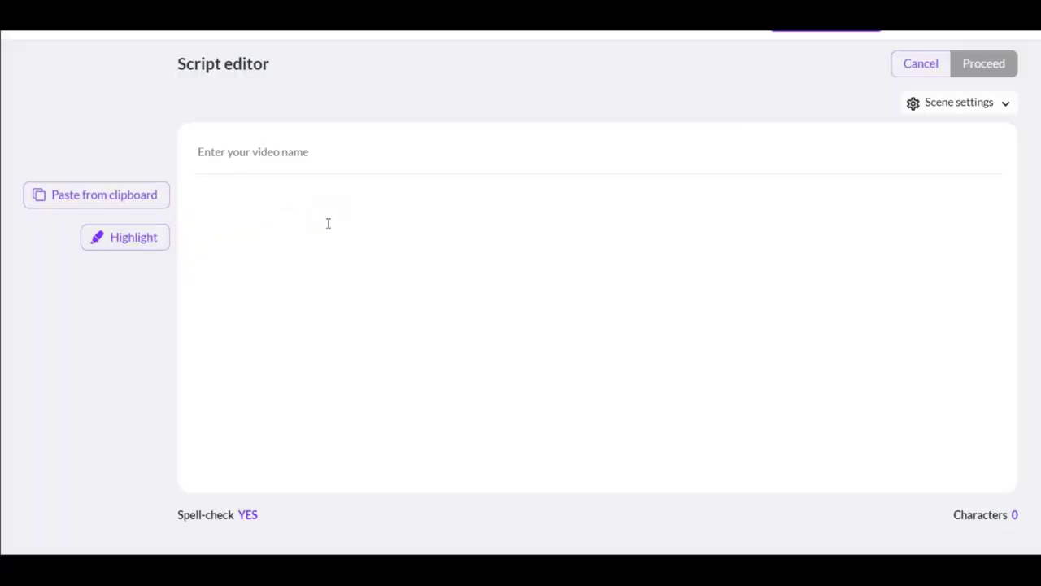
key(ctrl+v)
click(257, 150)
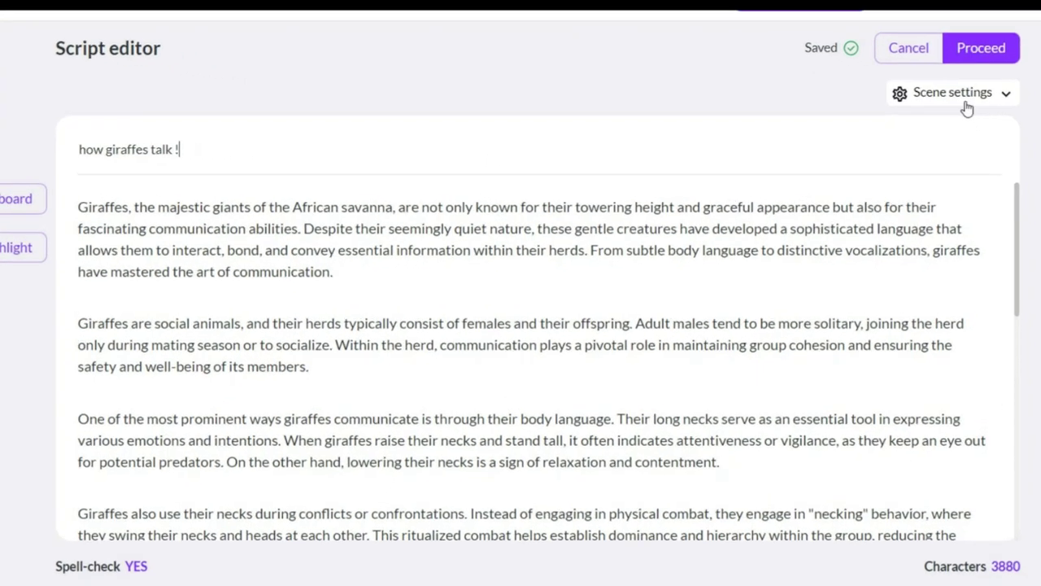
- Make new scenes start on both sentence and line breaks
click(960, 103)
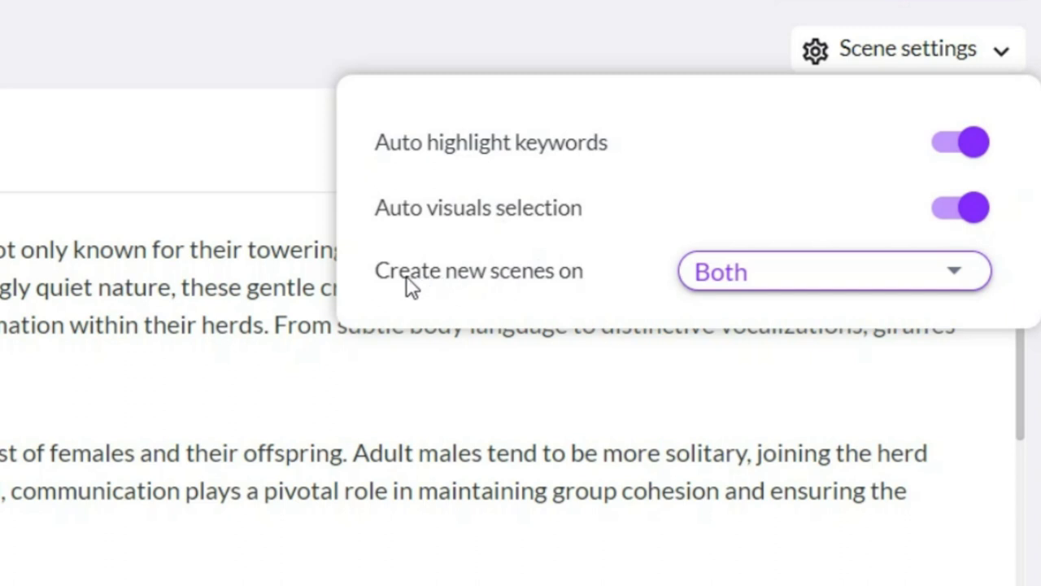
click(720, 287)
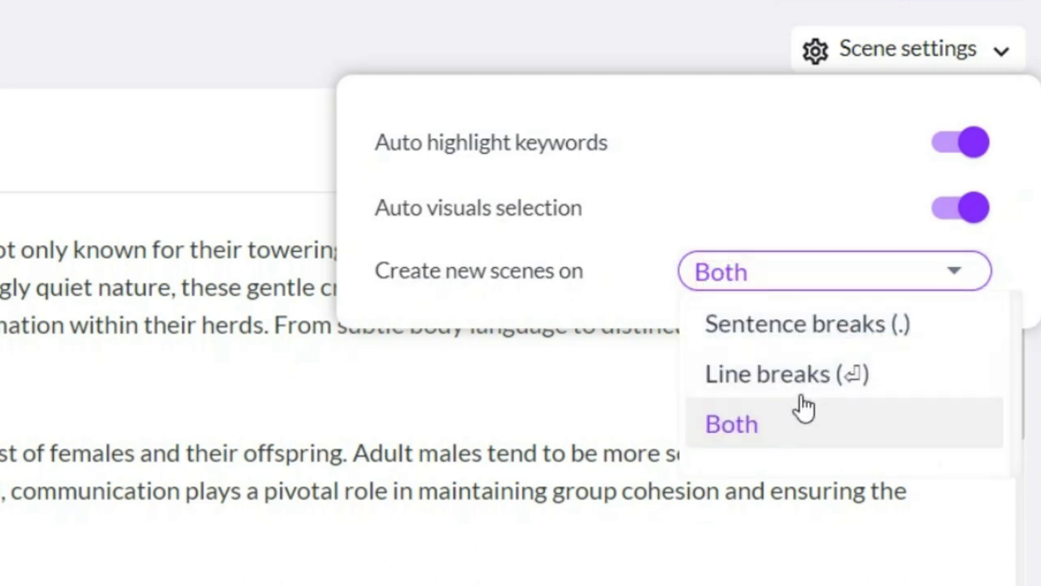
click(745, 424)
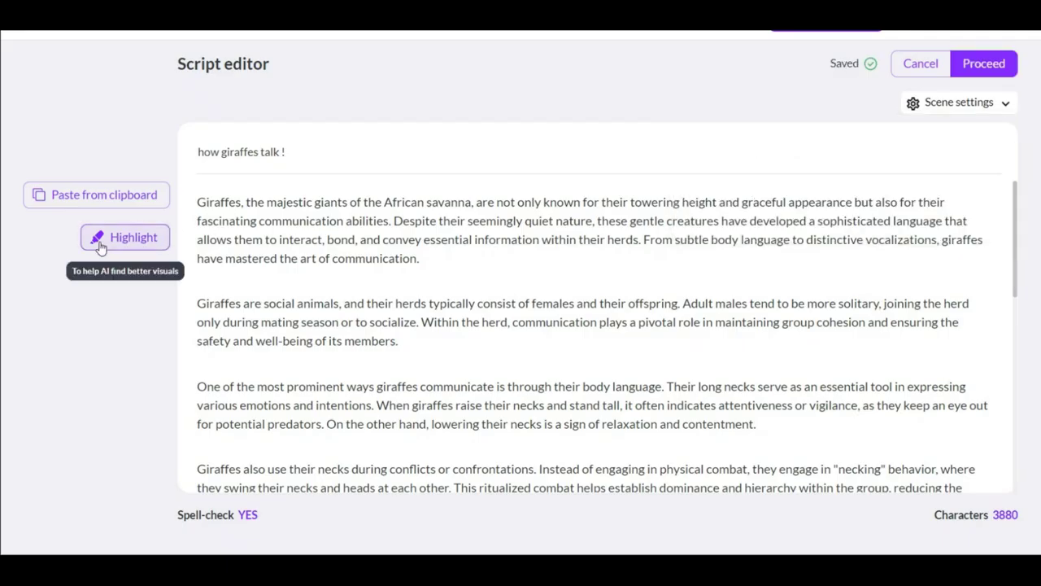
- Highlight the script's first sentence, then clear the selection and proceed
drag(196, 201, 393, 221)
click(151, 241)
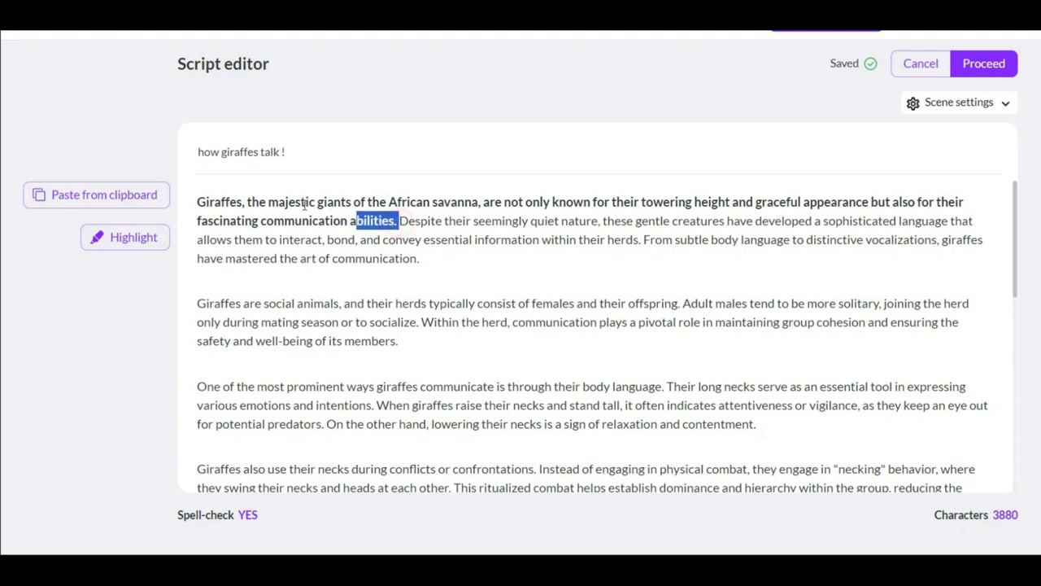
drag(315, 207, 195, 195)
click(138, 241)
click(352, 203)
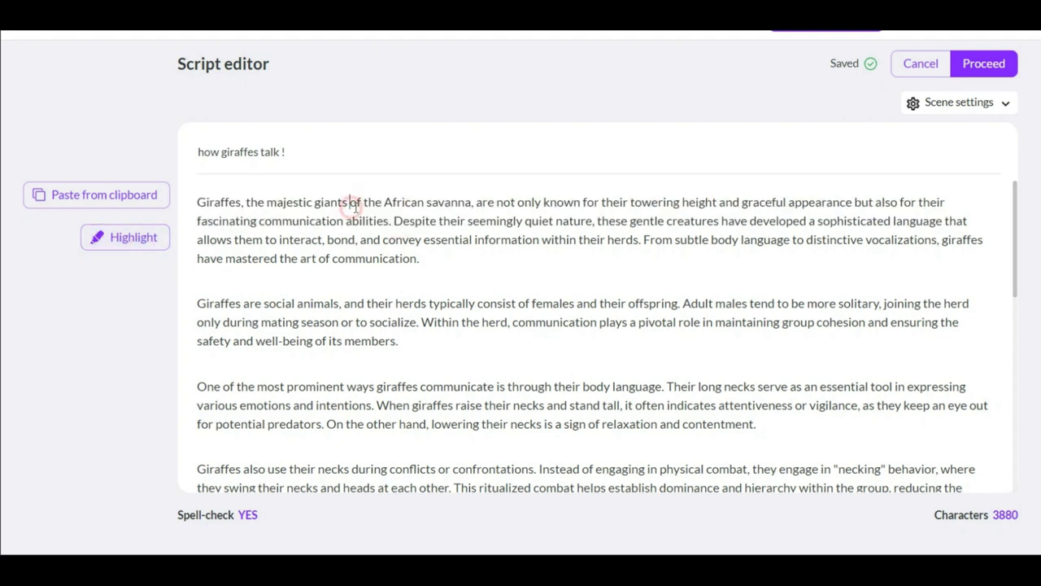
click(984, 63)
- Browse the templates and build the video from the Orbit template in 16:9
scroll(521, 187, down, 5)
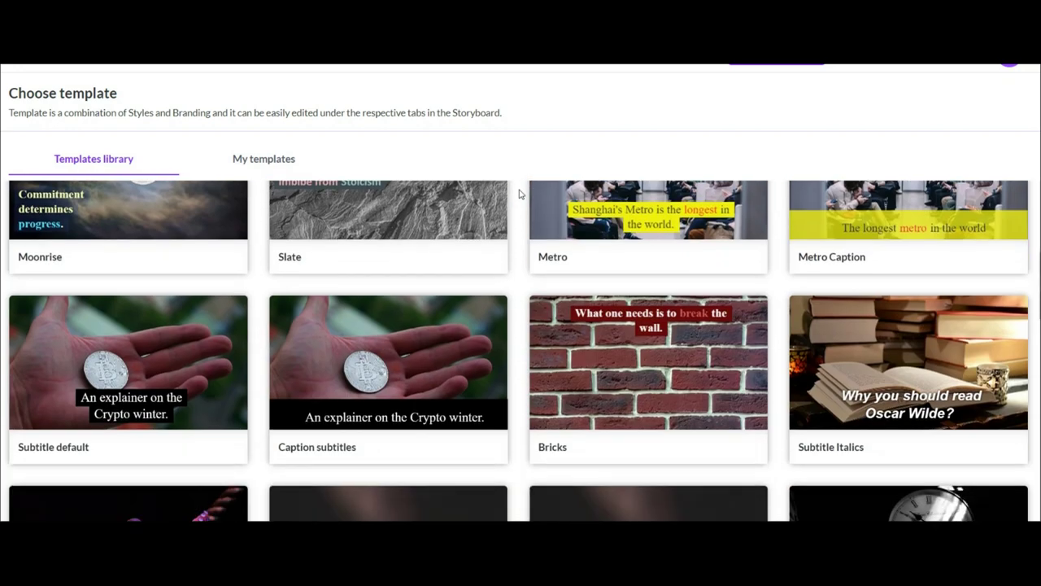
scroll(520, 194, down, 1)
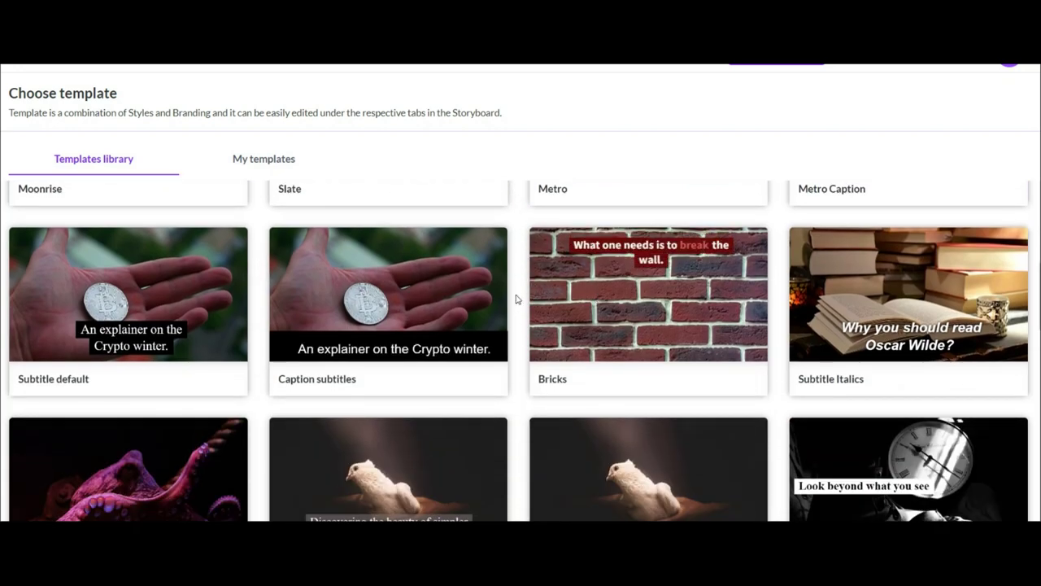
scroll(515, 299, down, 2)
scroll(905, 256, up, 1)
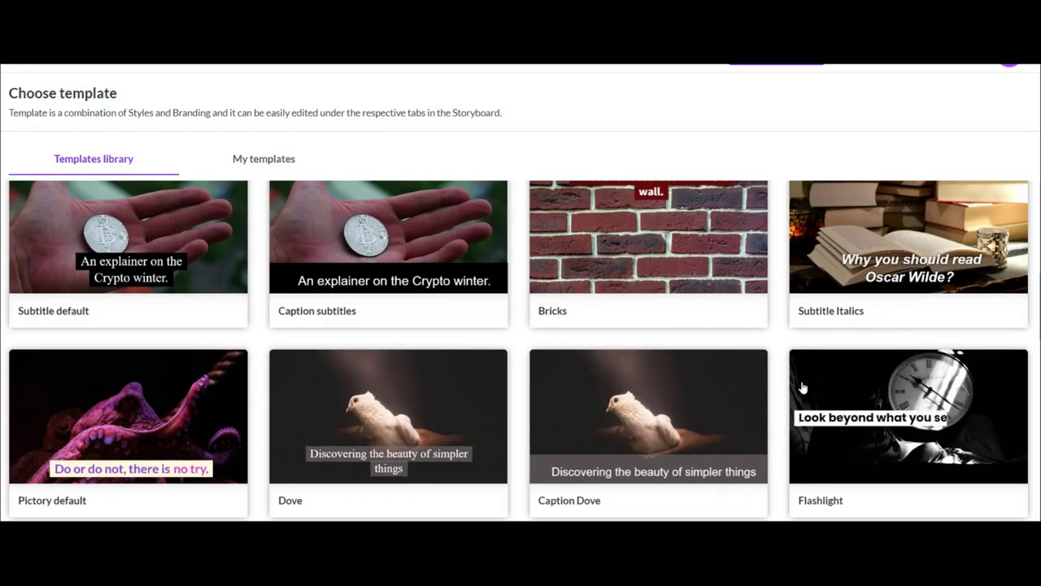
scroll(516, 367, down, 10)
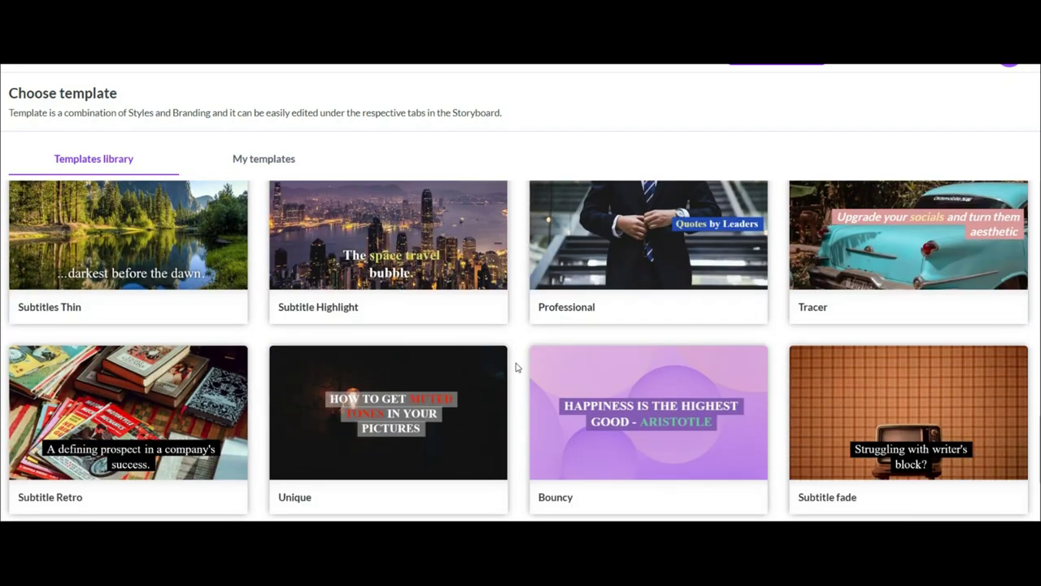
scroll(515, 367, down, 4)
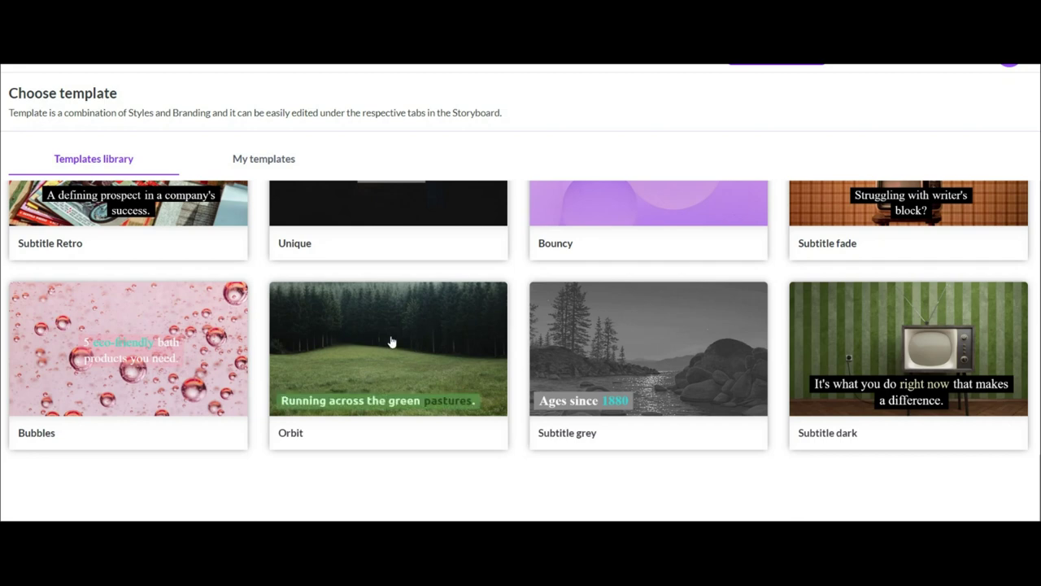
mouse_move(392, 342)
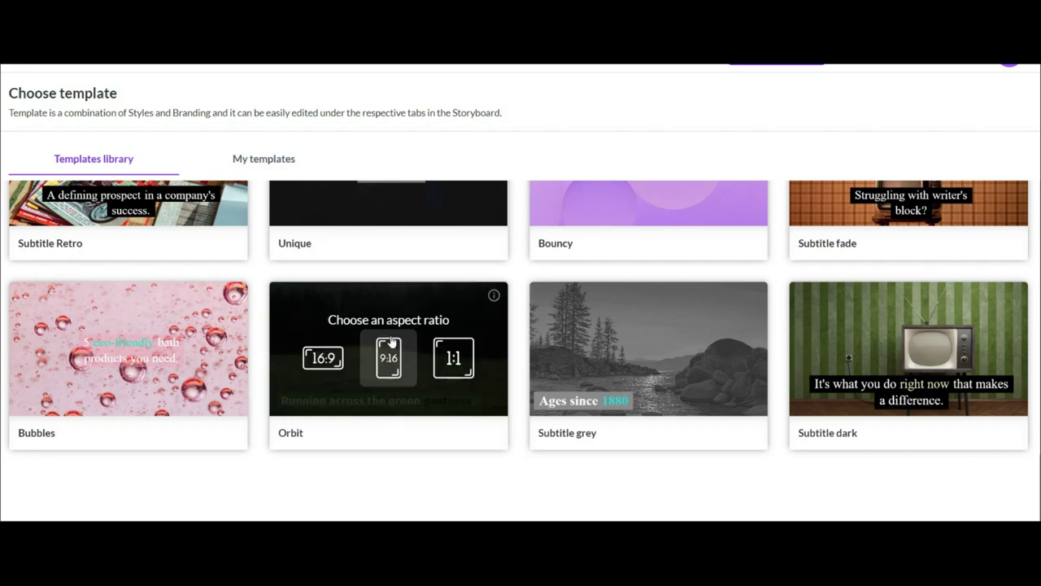
click(324, 359)
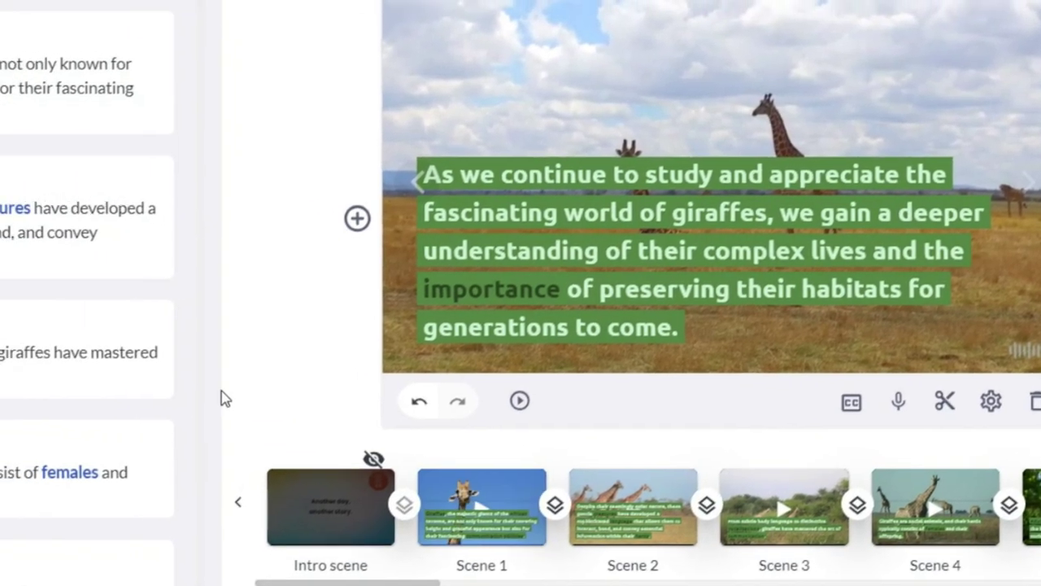
- Scroll through the giraffe script scenes in the 'how giraffes talk' storyboard
scroll(460, 538, down, 5)
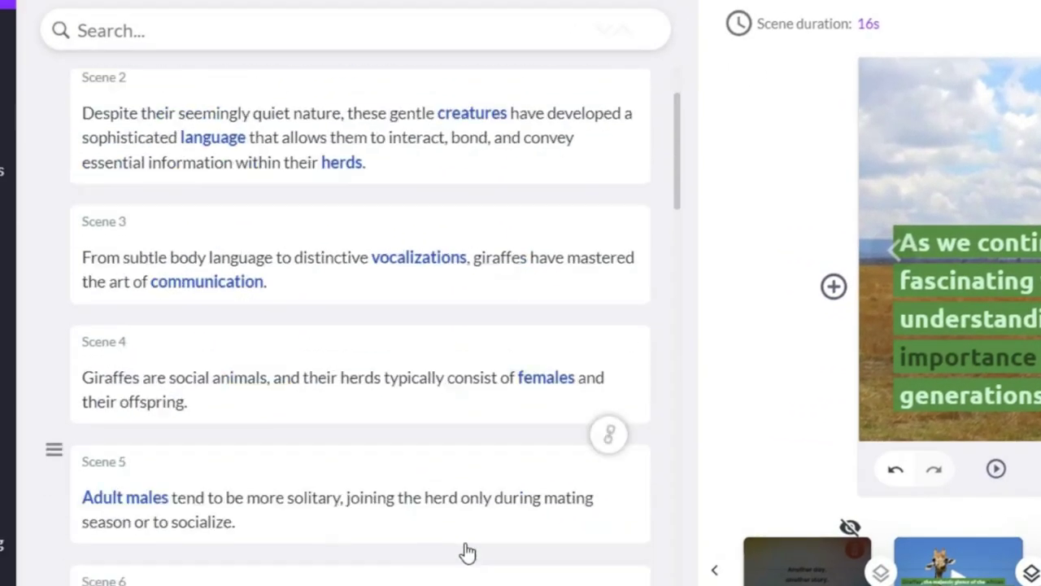
scroll(464, 553, up, 5)
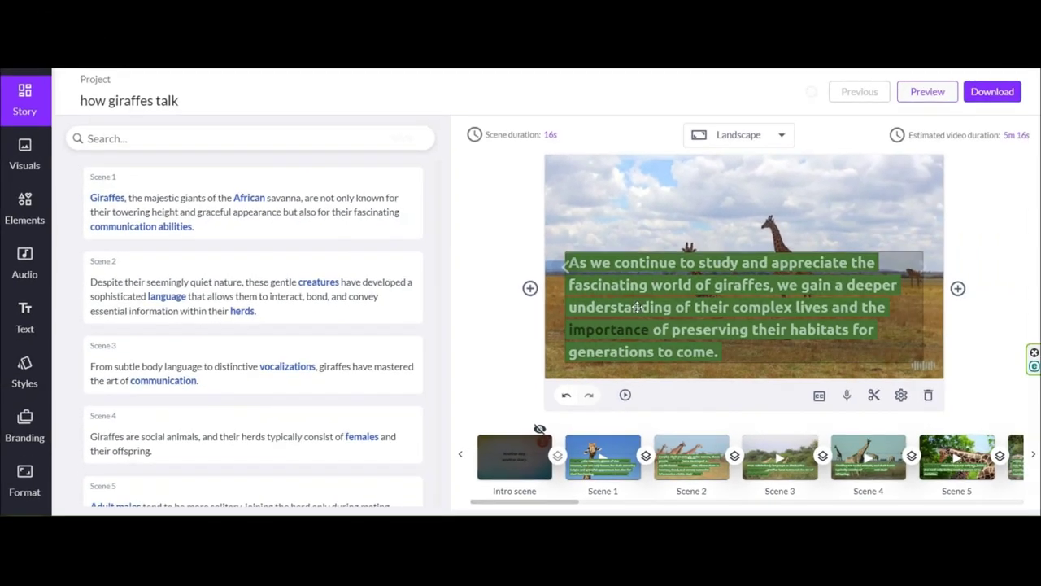
- Set the caption font size to 22 and centre its text
click(672, 307)
click(589, 132)
text(22)
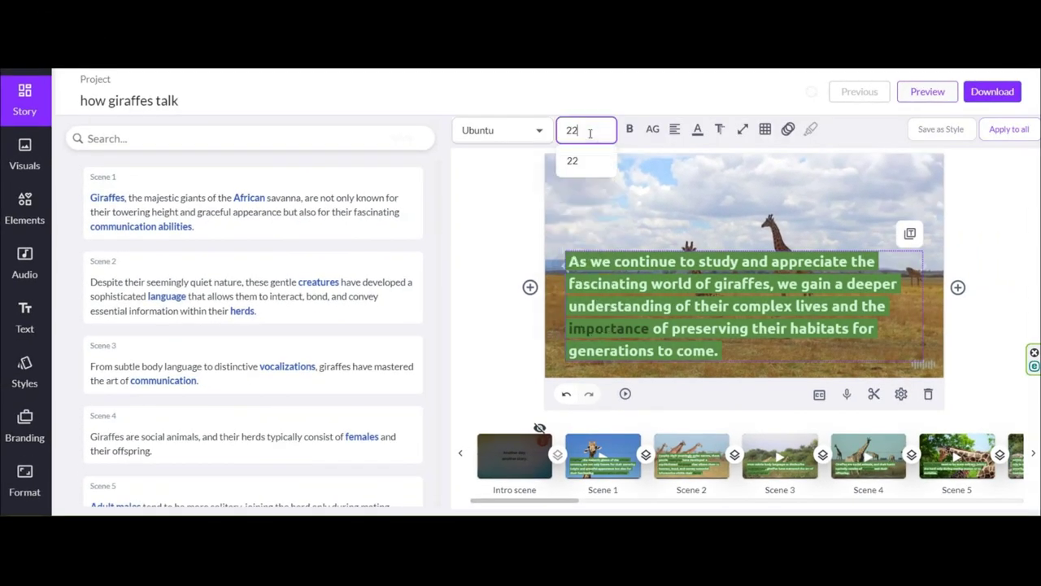
key(Return)
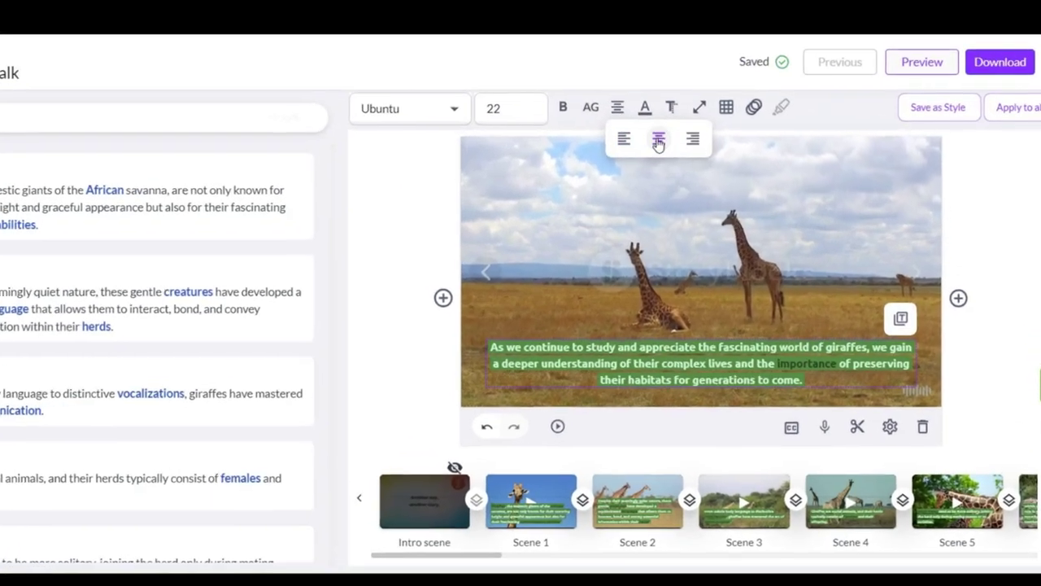
click(708, 155)
click(507, 115)
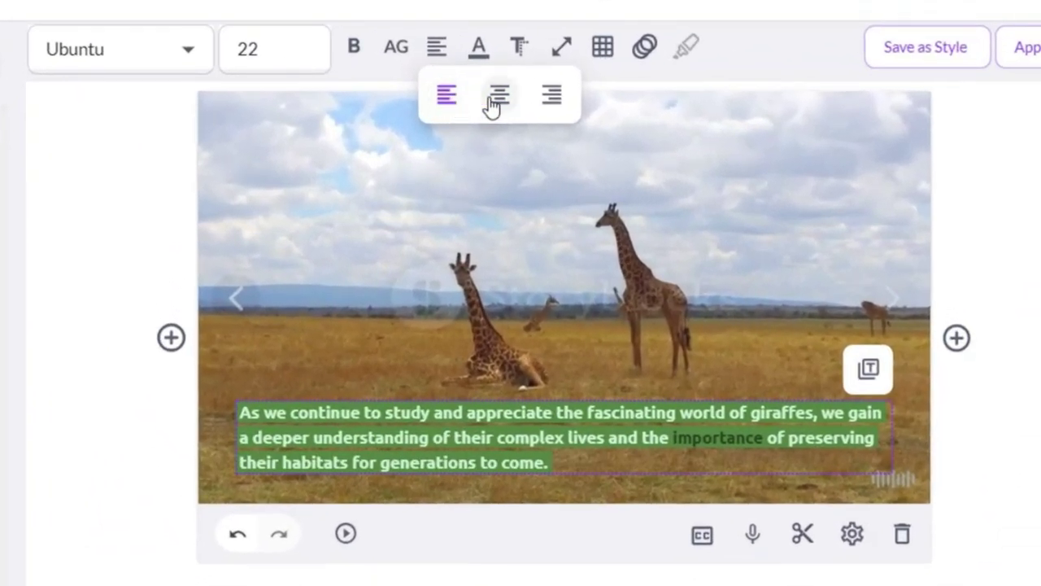
click(493, 106)
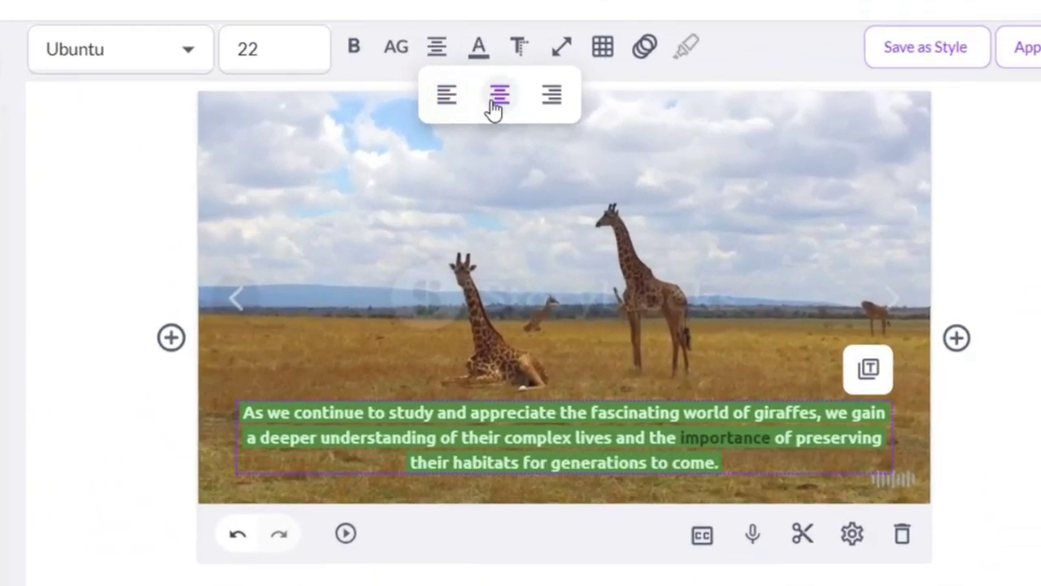
- Change the caption font to Josefin Sans
click(355, 55)
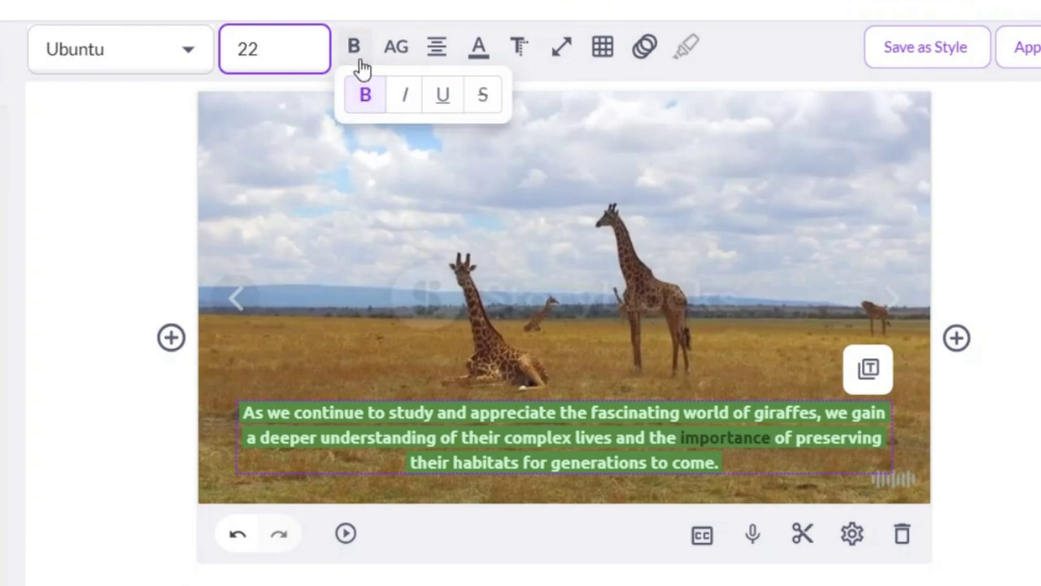
click(184, 56)
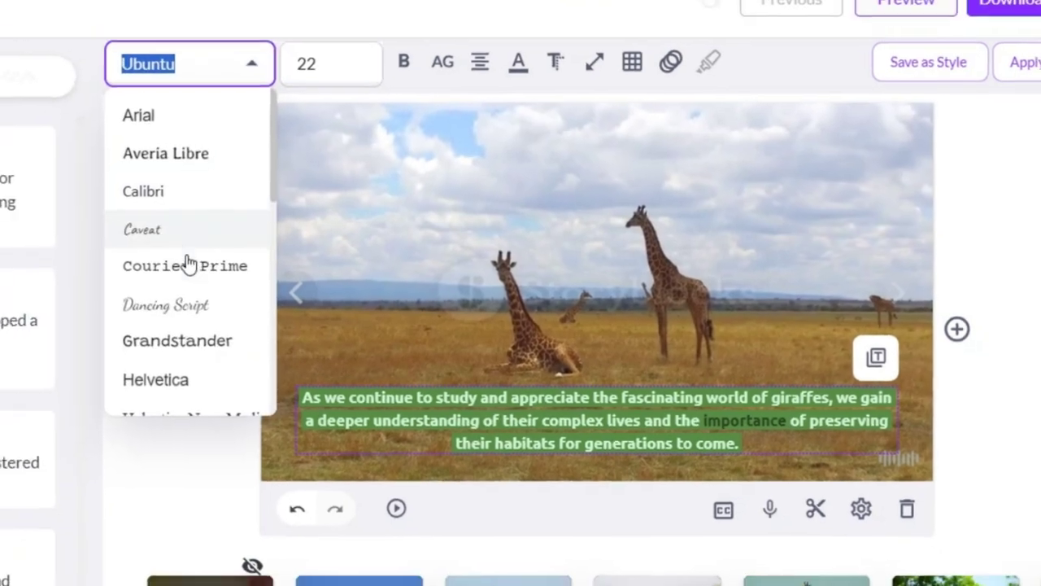
scroll(146, 329, down, 2)
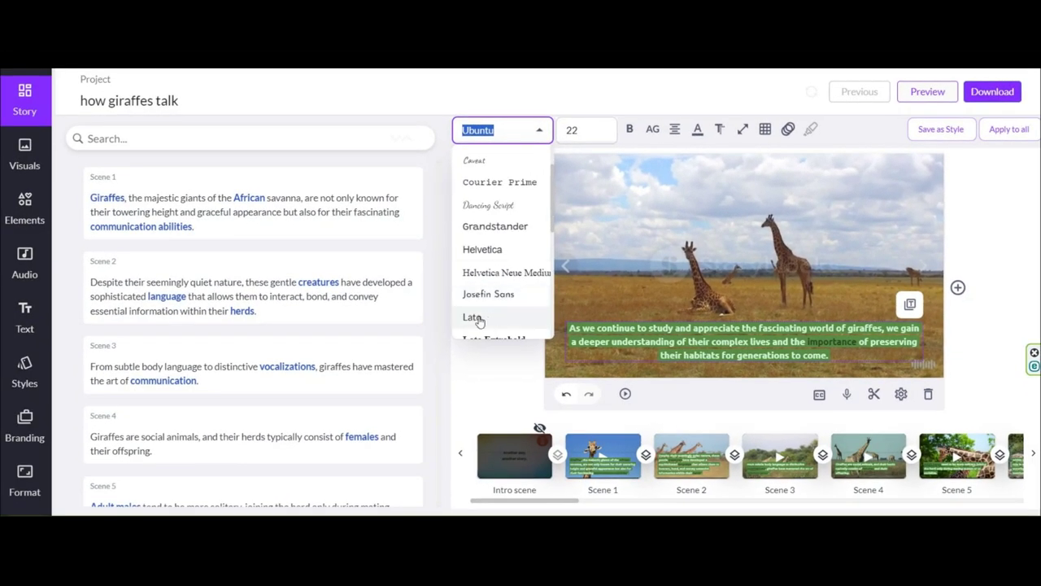
click(479, 297)
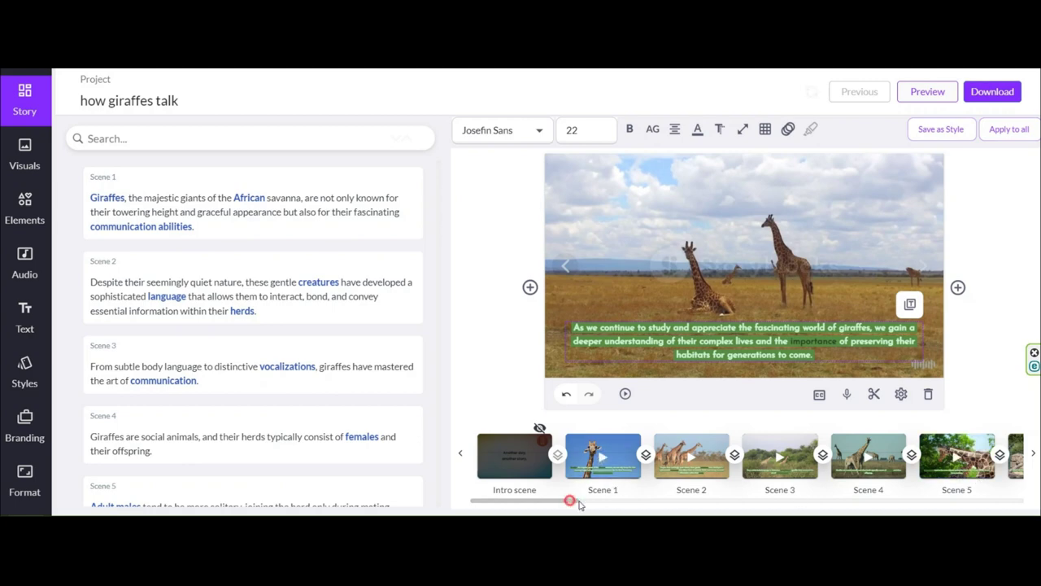
mouse_move(579, 505)
mouse_down()
mouse_move(627, 505)
mouse_move(569, 502)
mouse_up()
- Preview Scenes 1–3, then bring up Scene 12 and its visuals library
click(606, 476)
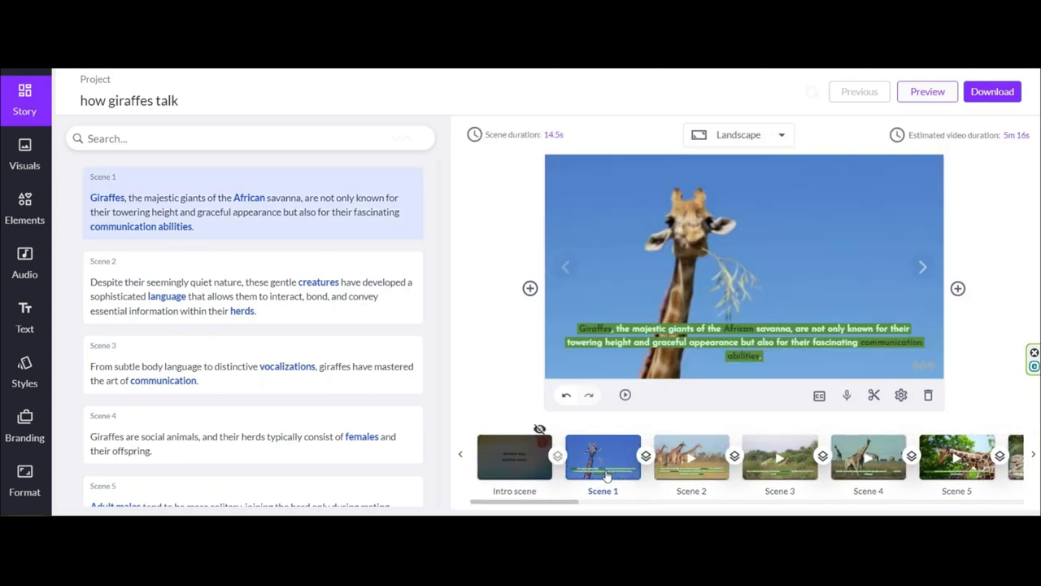
click(690, 479)
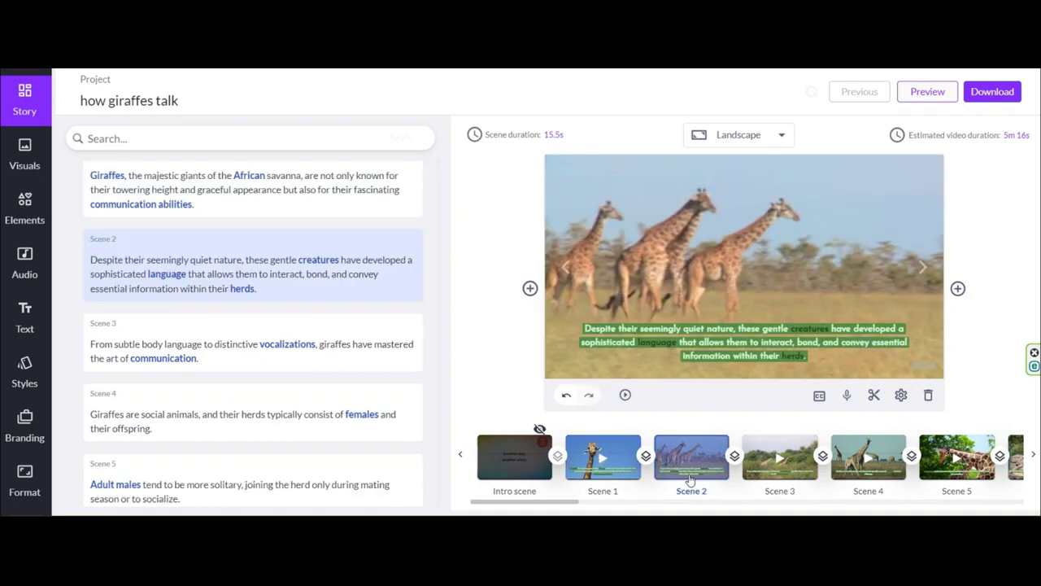
click(790, 480)
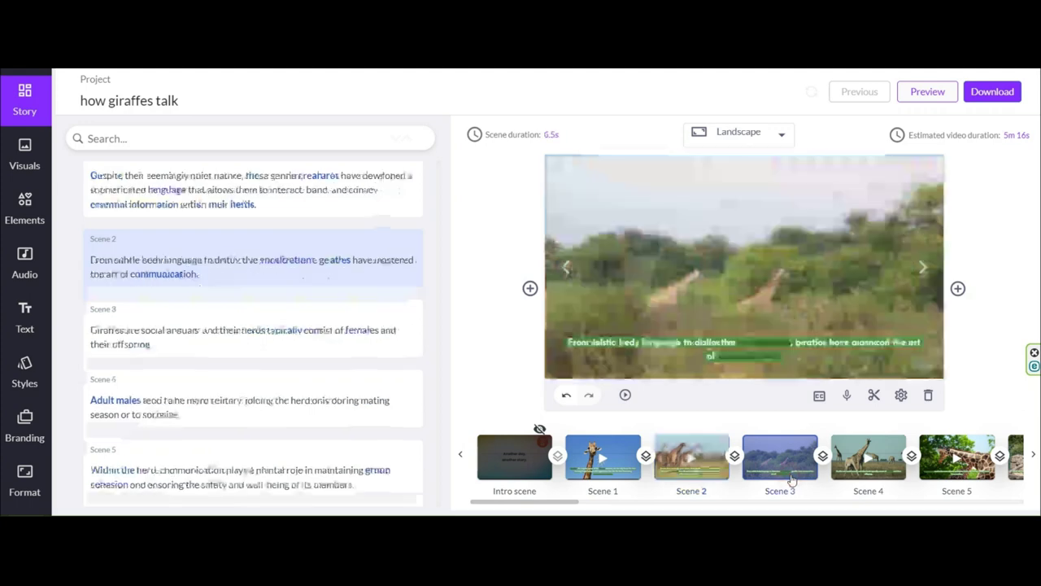
drag(581, 501, 727, 506)
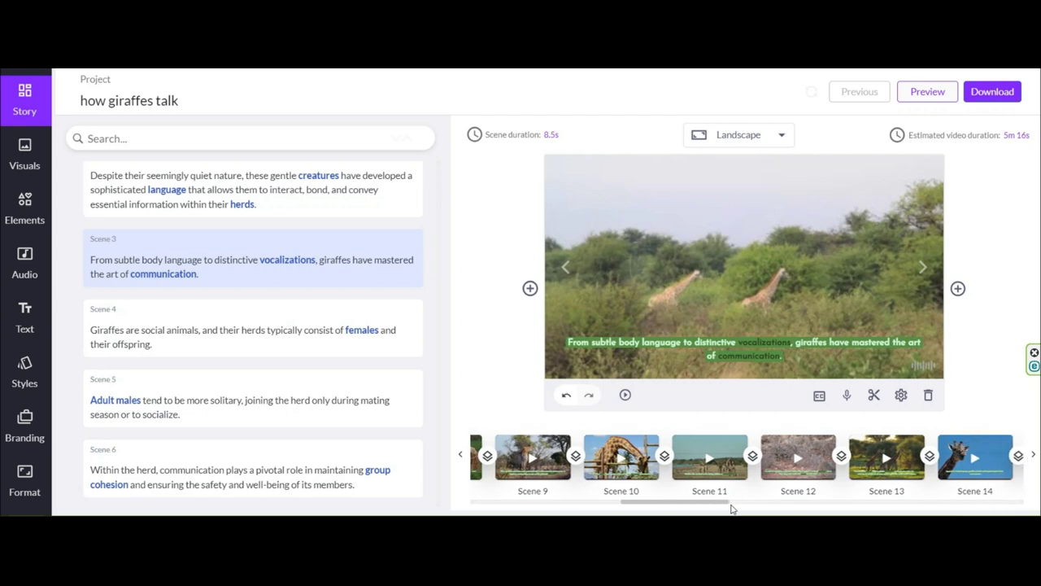
click(791, 483)
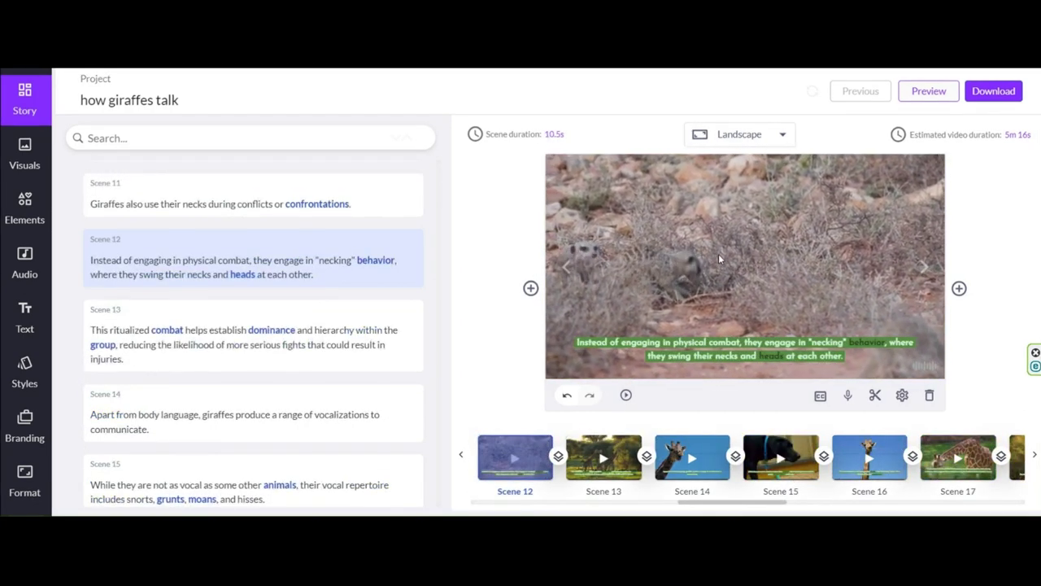
click(25, 155)
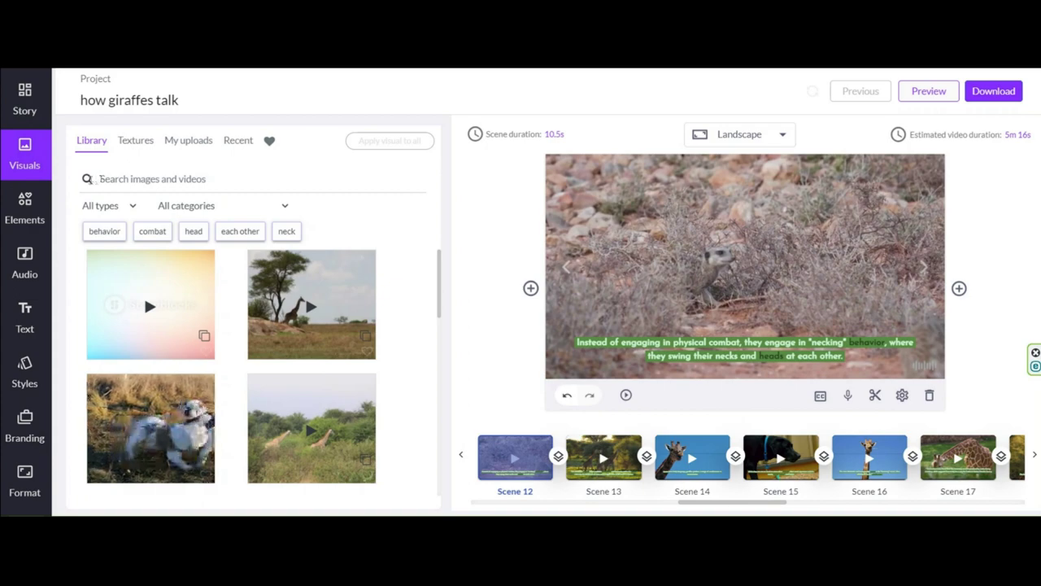
click(106, 179)
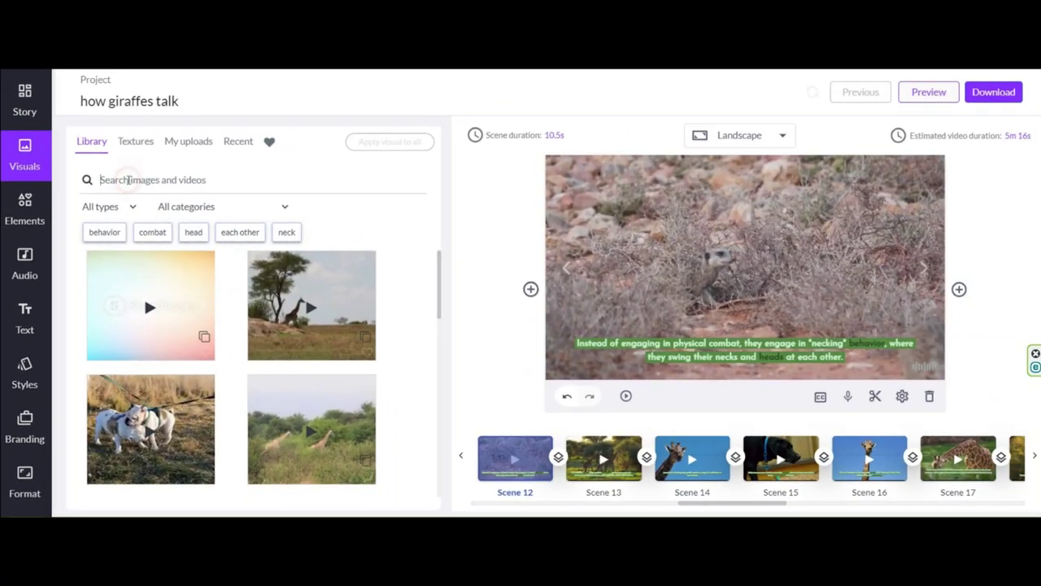
click(128, 179)
text(giraffes)
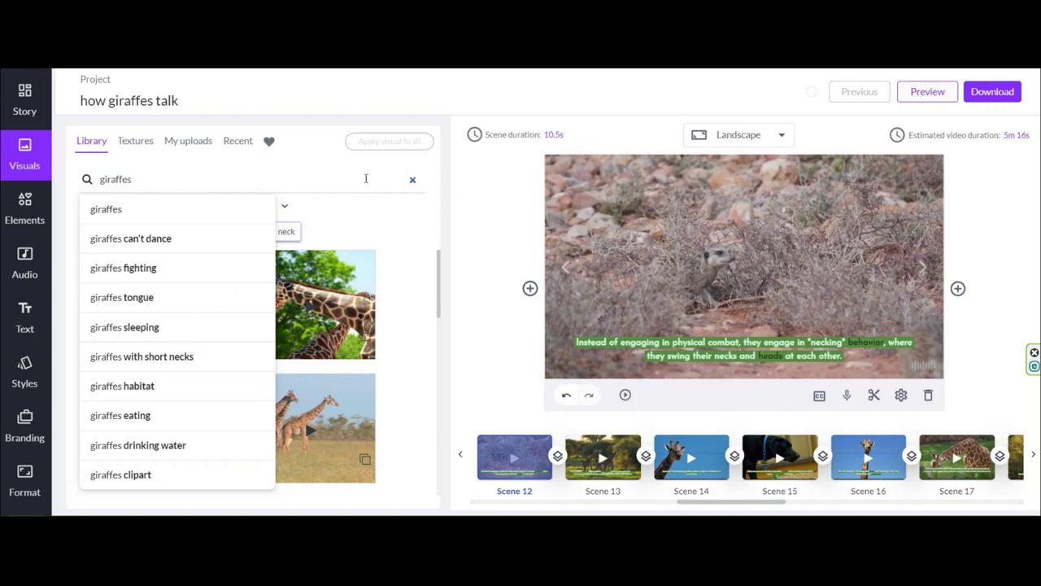
click(411, 248)
scroll(399, 269, down, 5)
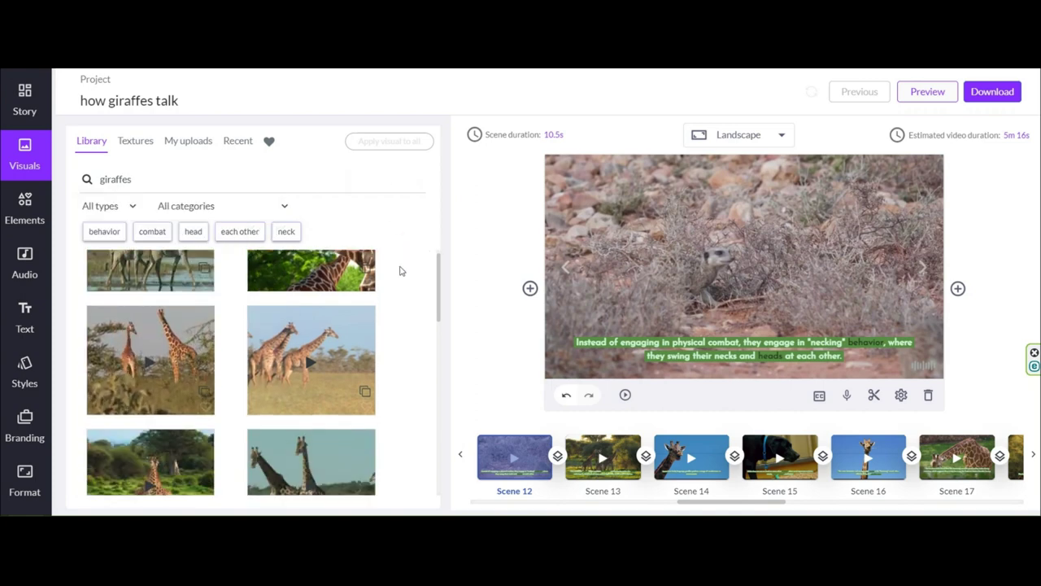
scroll(400, 271, down, 5)
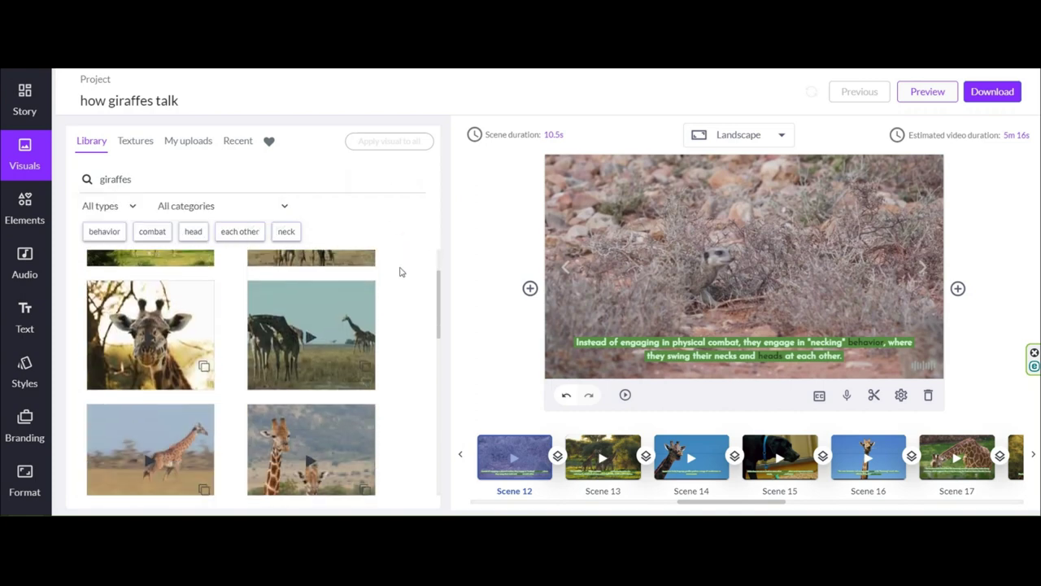
scroll(399, 272, down, 5)
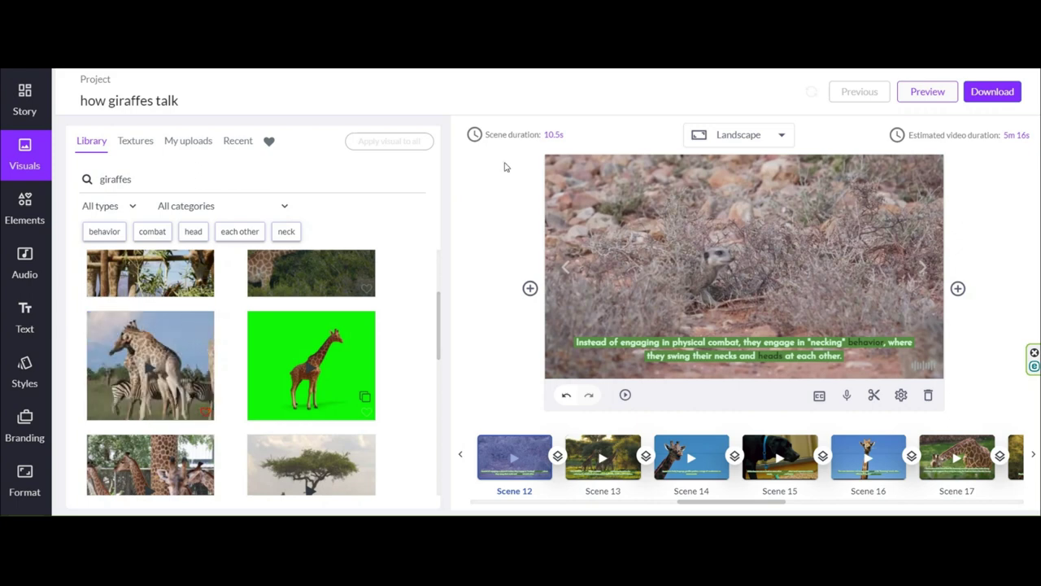
click(566, 145)
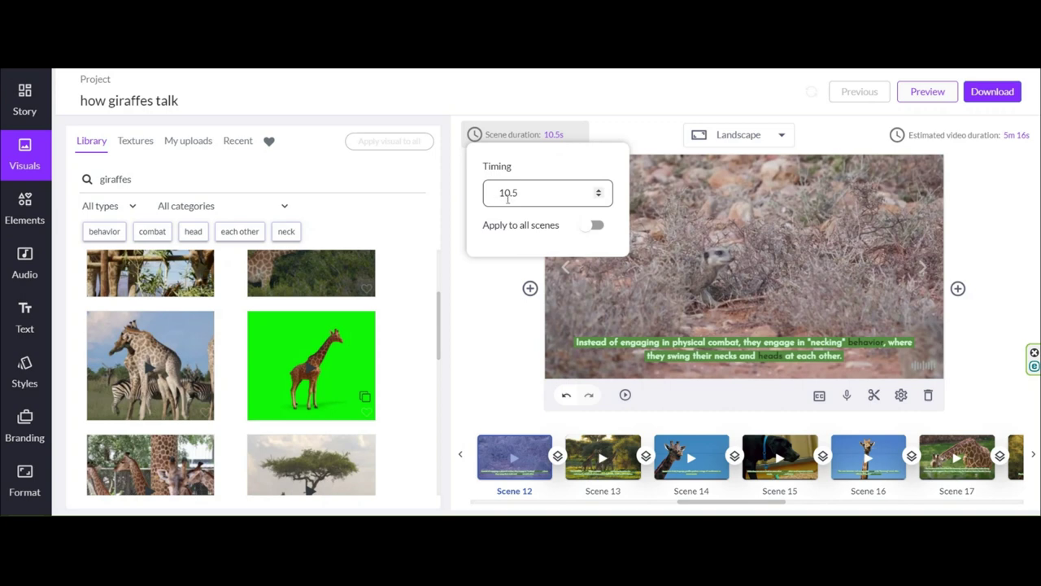
- Swap Scene 12's meerkat footage for the giraffes and zebras clip
click(499, 285)
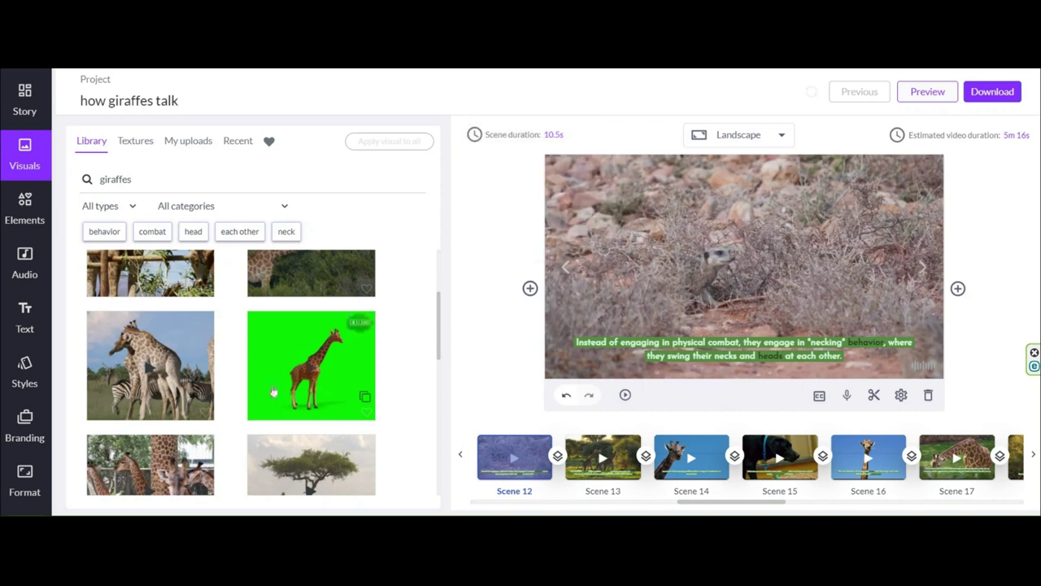
mouse_move(166, 363)
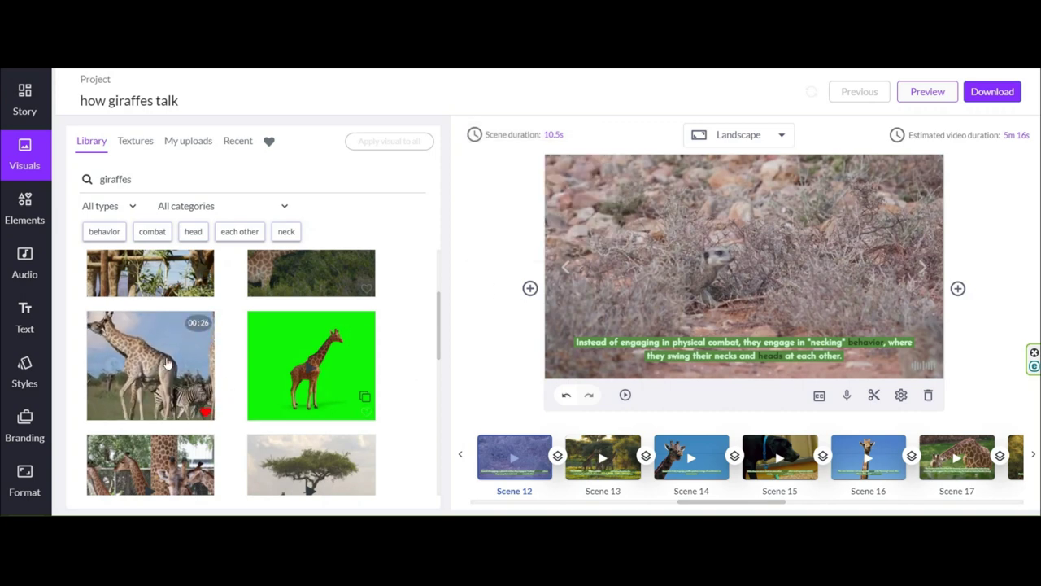
click(167, 364)
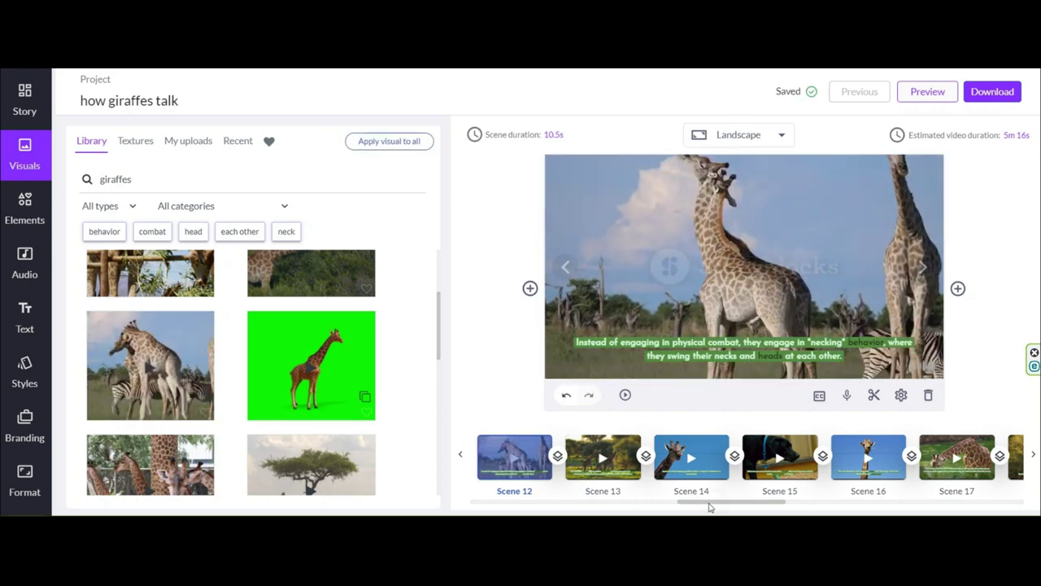
- Replace Scene 15's dog clip with giraffe footage
mouse_move(708, 503)
mouse_down()
mouse_move(609, 507)
mouse_move(706, 504)
mouse_up()
click(813, 475)
scroll(413, 355, down, 3)
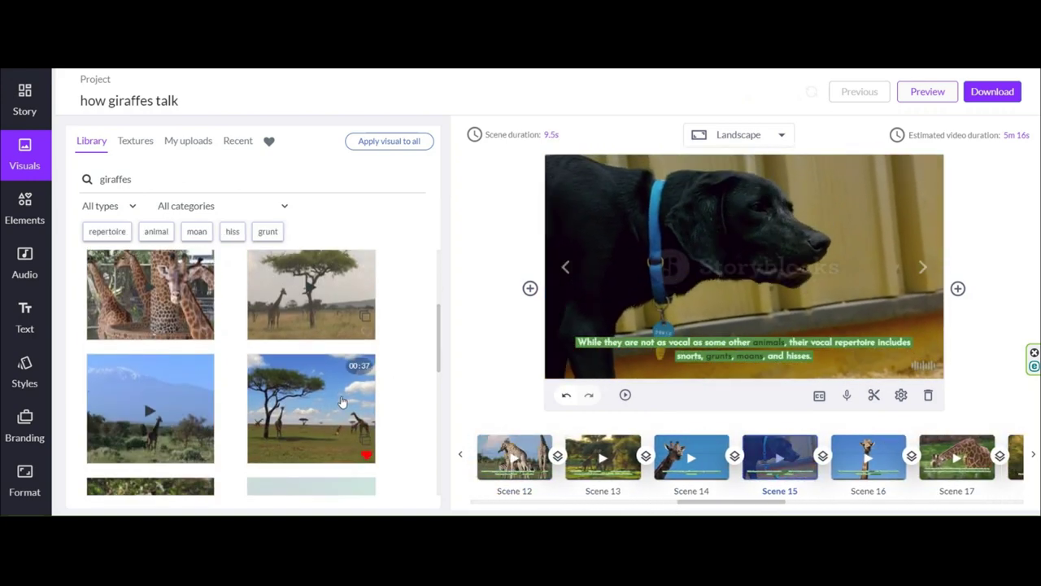
click(172, 326)
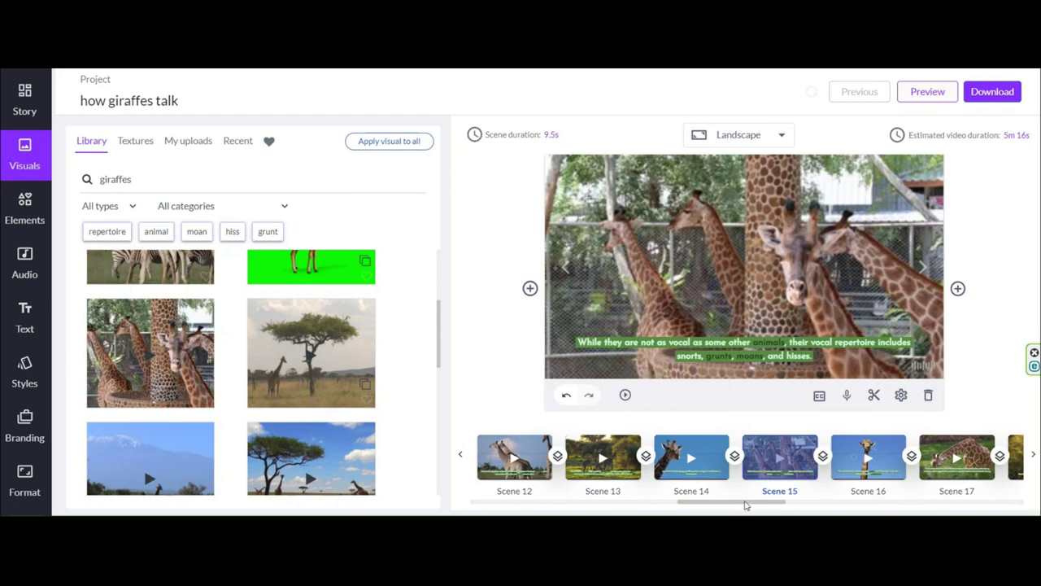
- Replace Scene 25's sheep clip with a giraffe eating leaves
drag(748, 504, 903, 504)
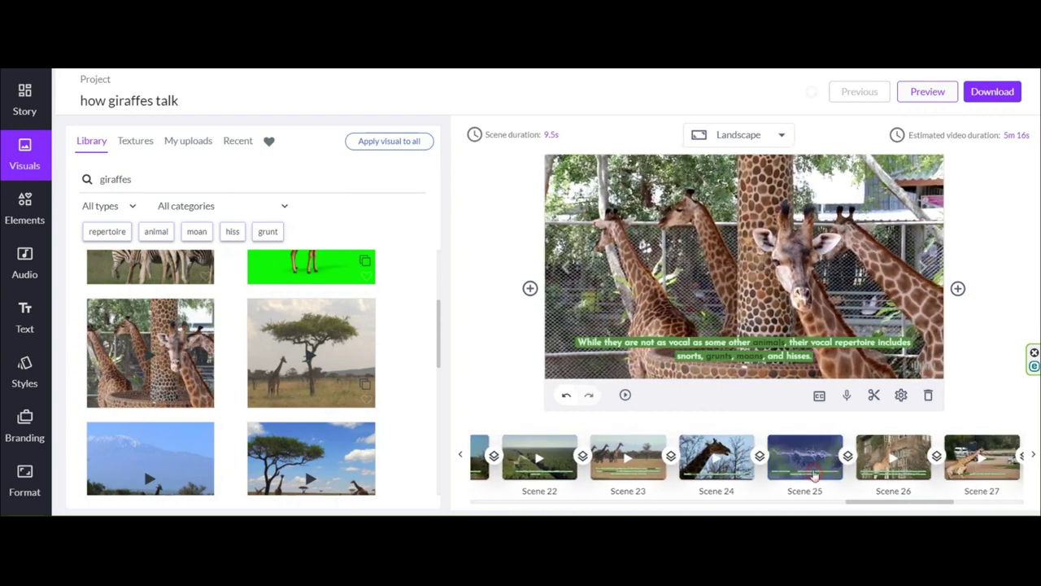
click(804, 457)
scroll(400, 374, down, 5)
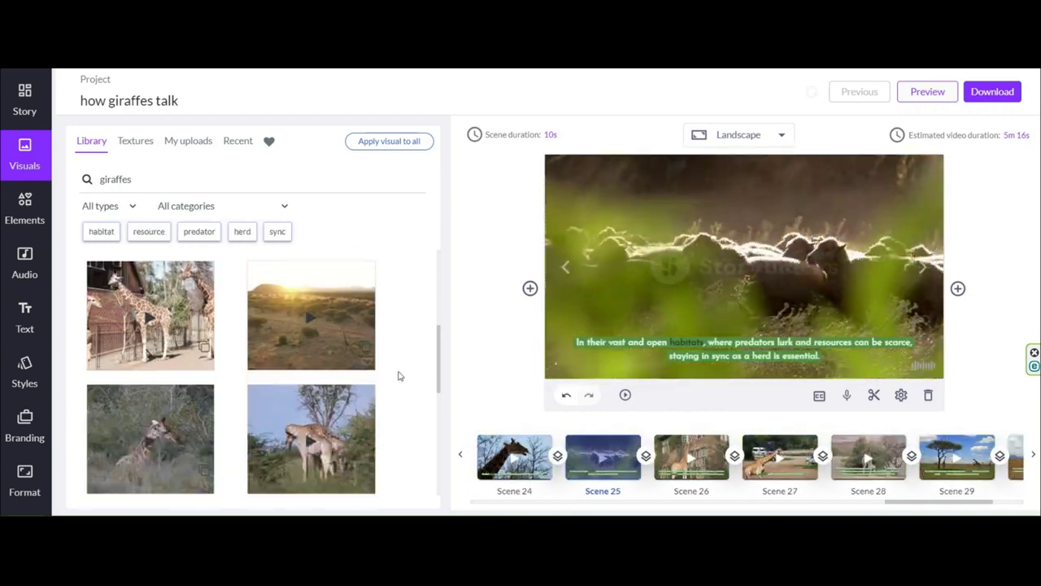
click(348, 362)
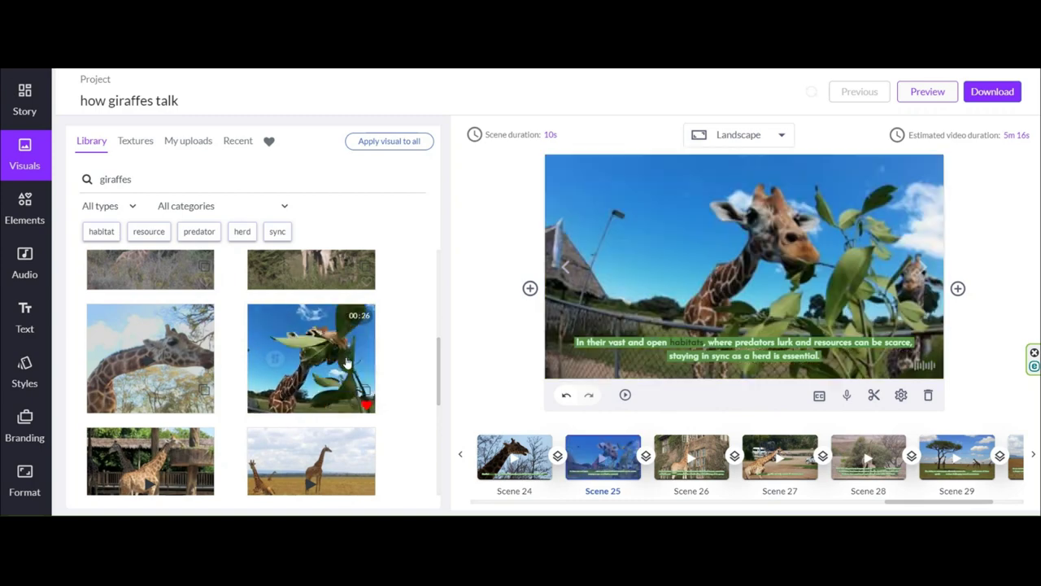
scroll(618, 459, left, 10)
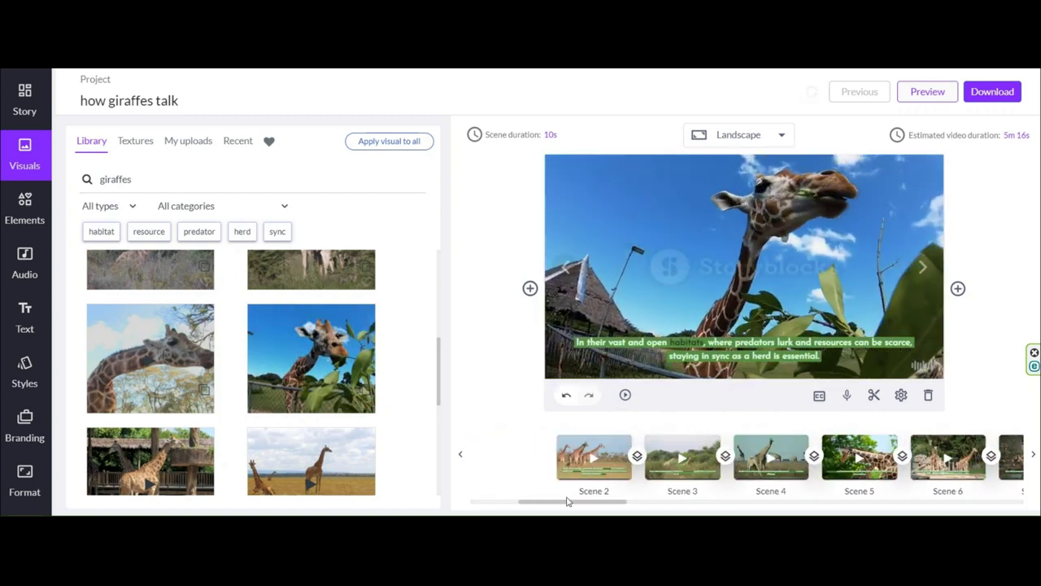
click(618, 465)
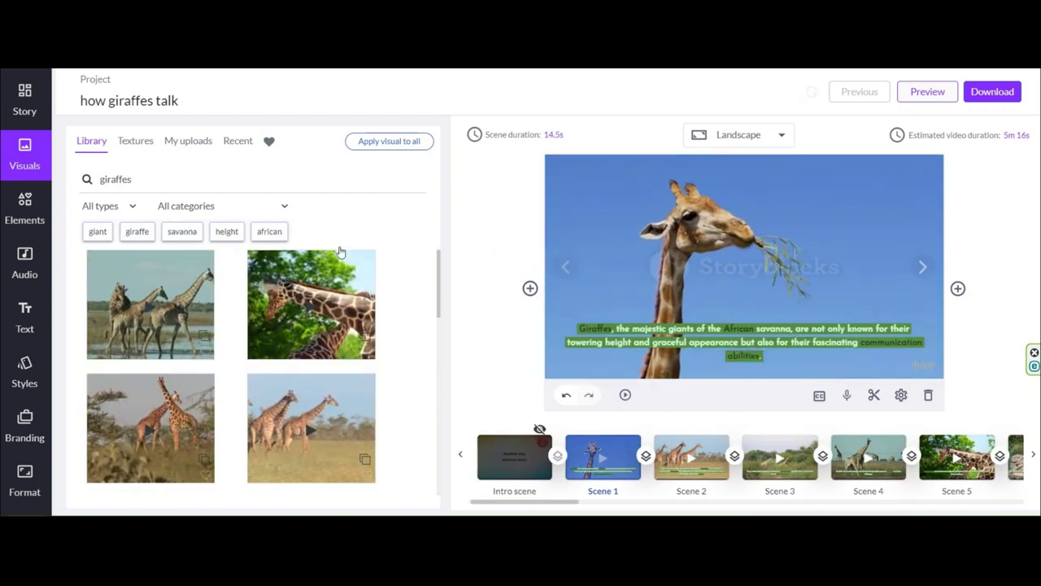
click(24, 275)
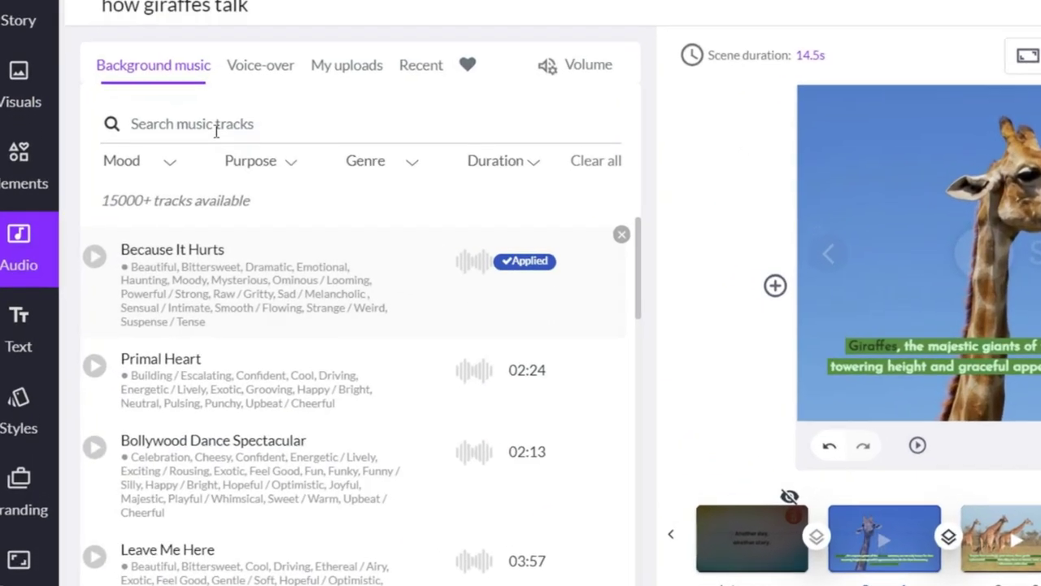
- Check the Mood, Purpose and Genre filters and scroll the background music list
click(104, 207)
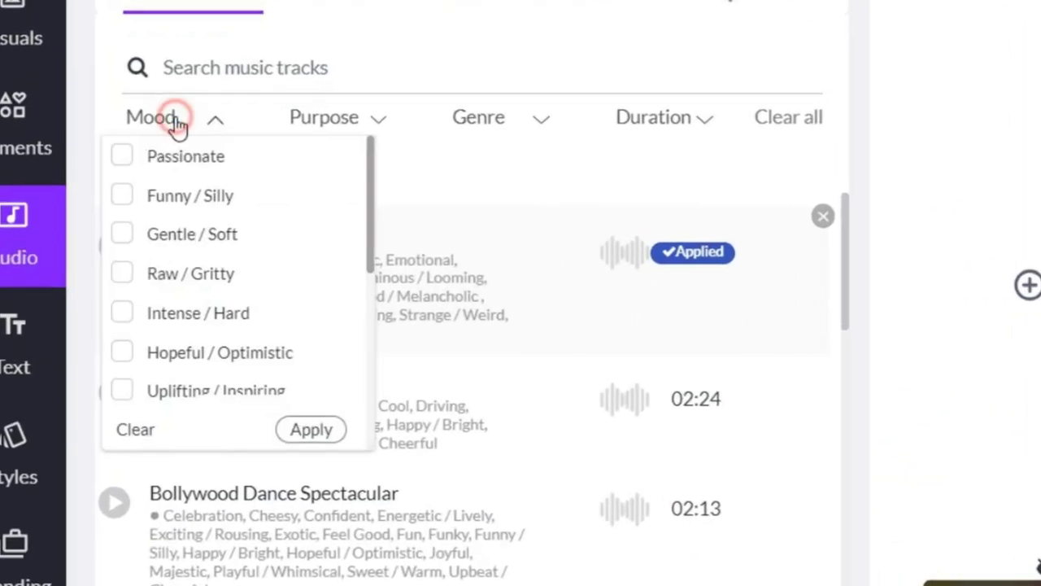
click(177, 124)
click(351, 125)
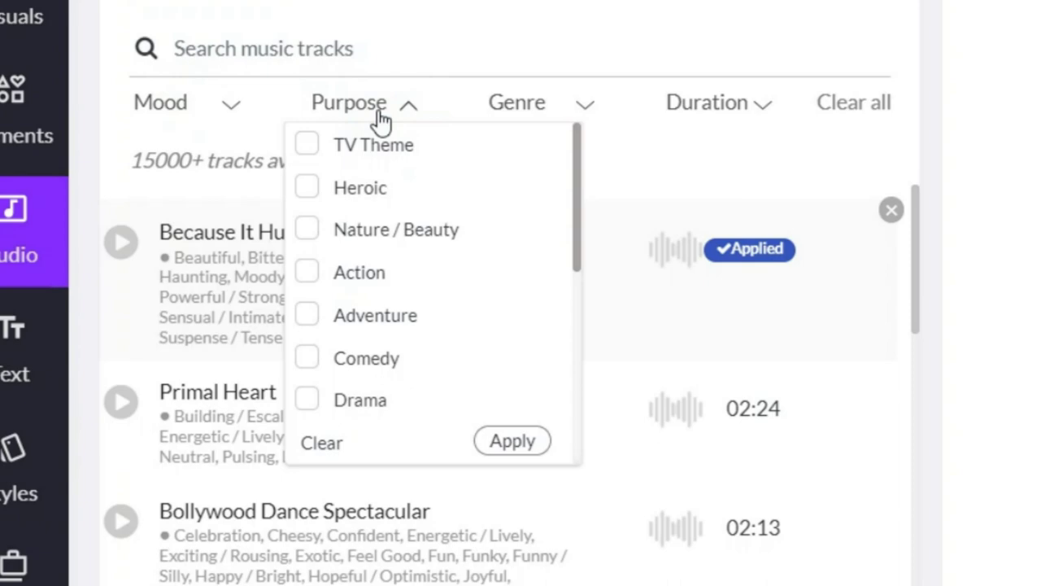
click(527, 123)
click(532, 119)
click(532, 119)
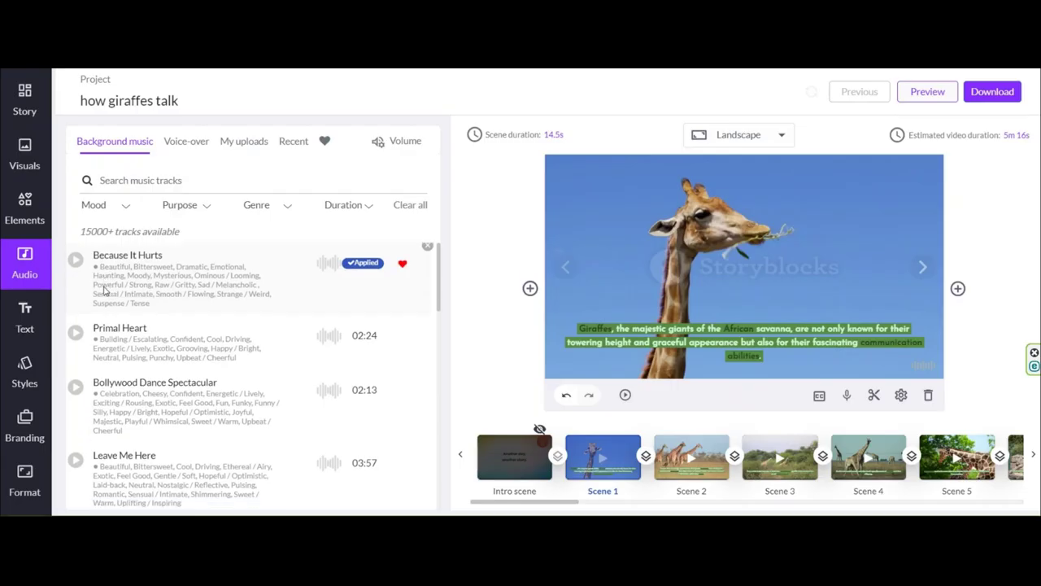
scroll(191, 358, down, 10)
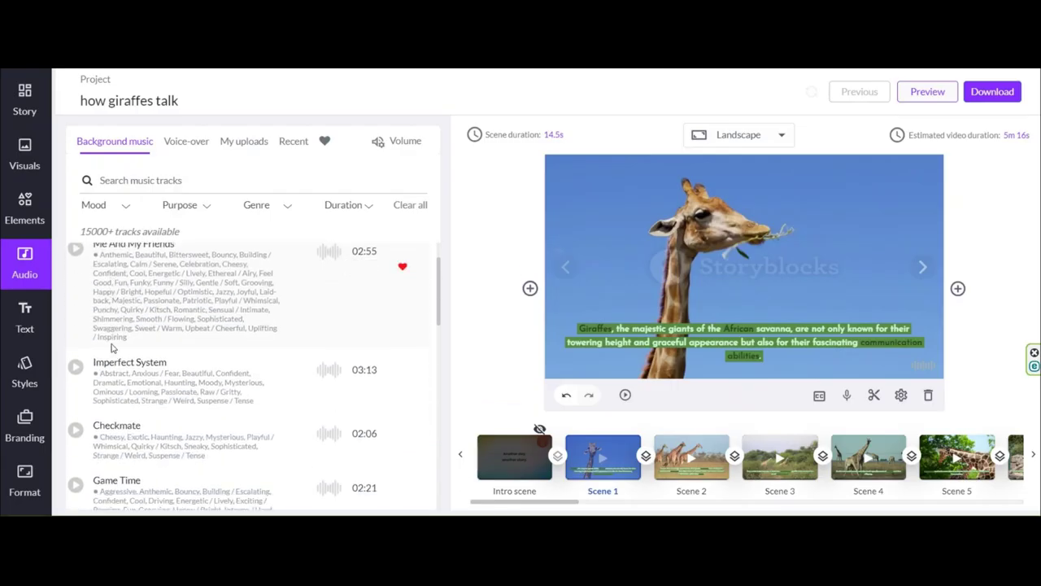
scroll(130, 325, up, 10)
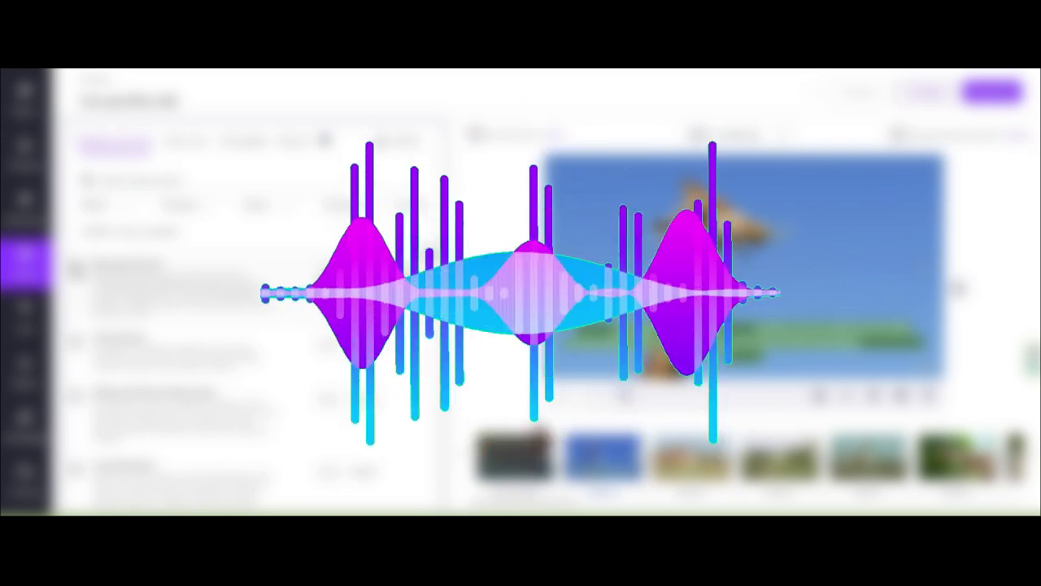
scroll(78, 292, down, 10)
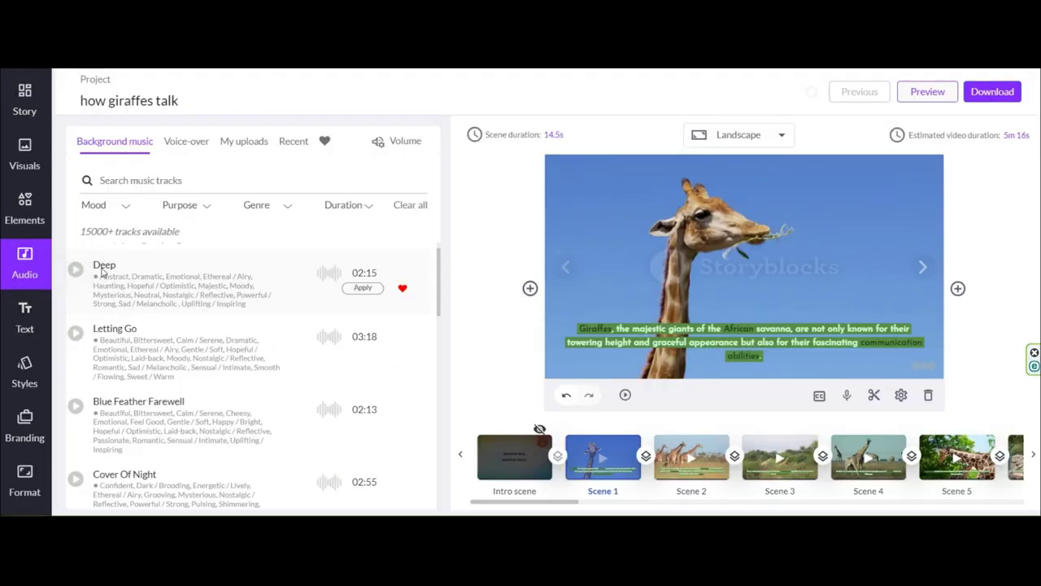
- Apply the Deep track as background music, then filter tracks by Passionate and Funny / Silly moods
click(363, 289)
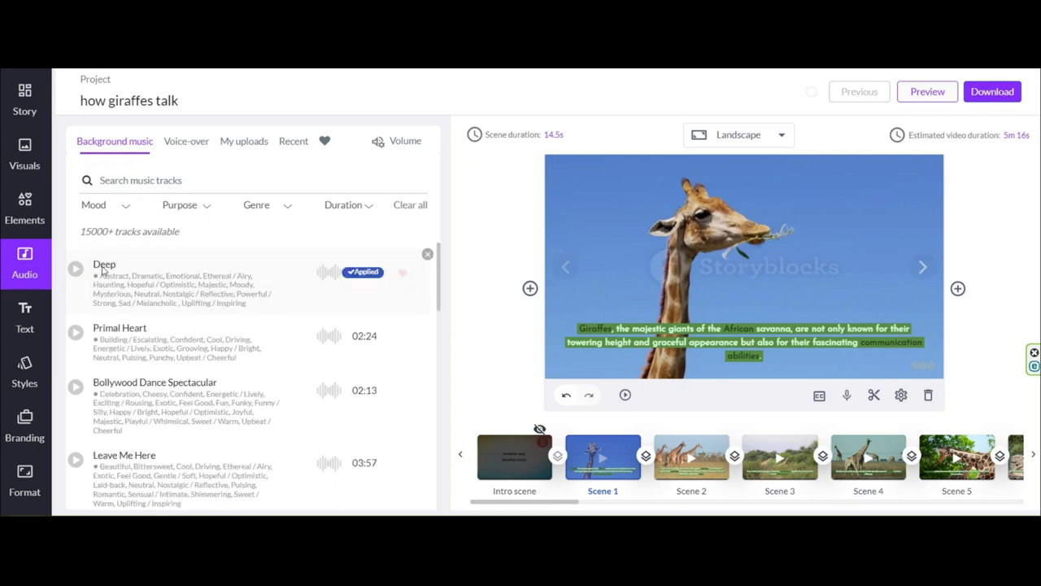
click(118, 206)
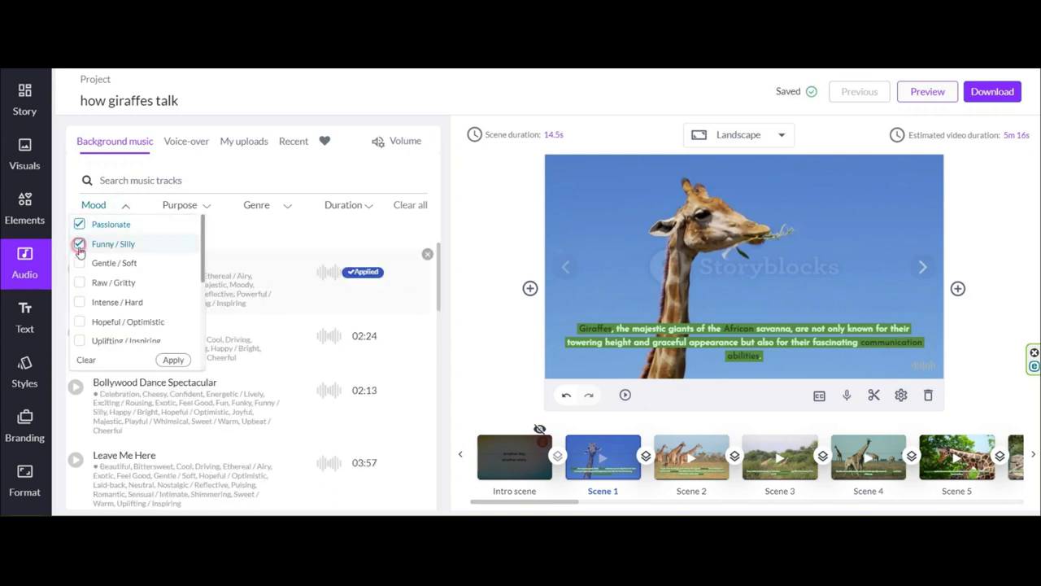
click(173, 360)
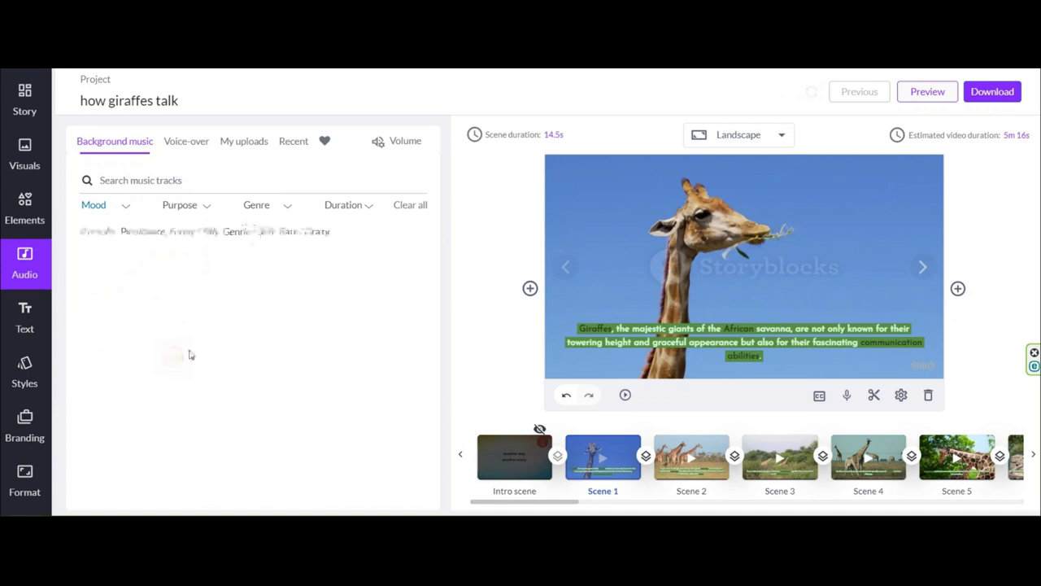
click(124, 208)
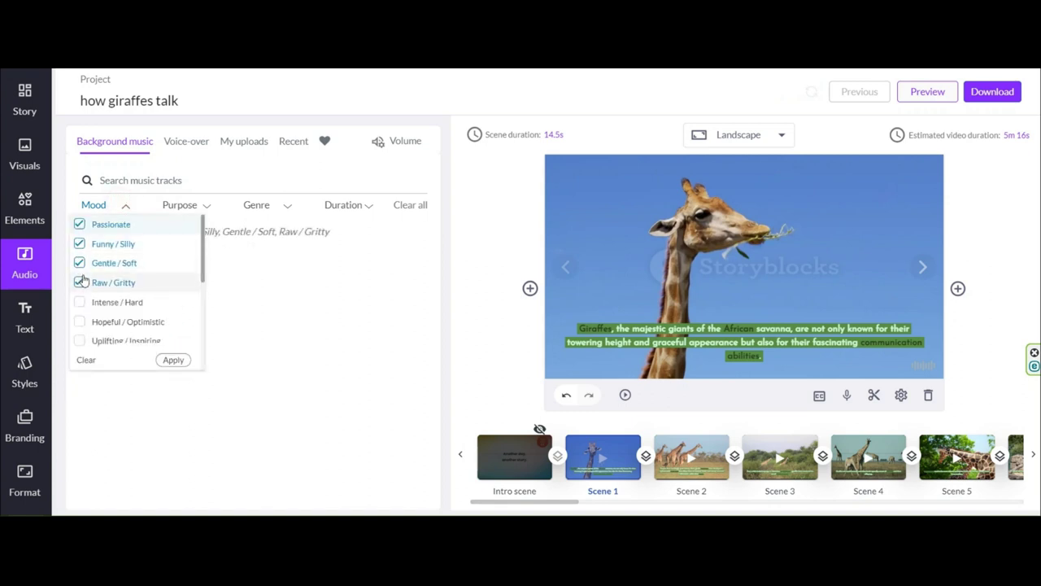
click(172, 361)
- Try the Action purpose filter, then clear the purpose and mood filters to list all tracks
click(182, 205)
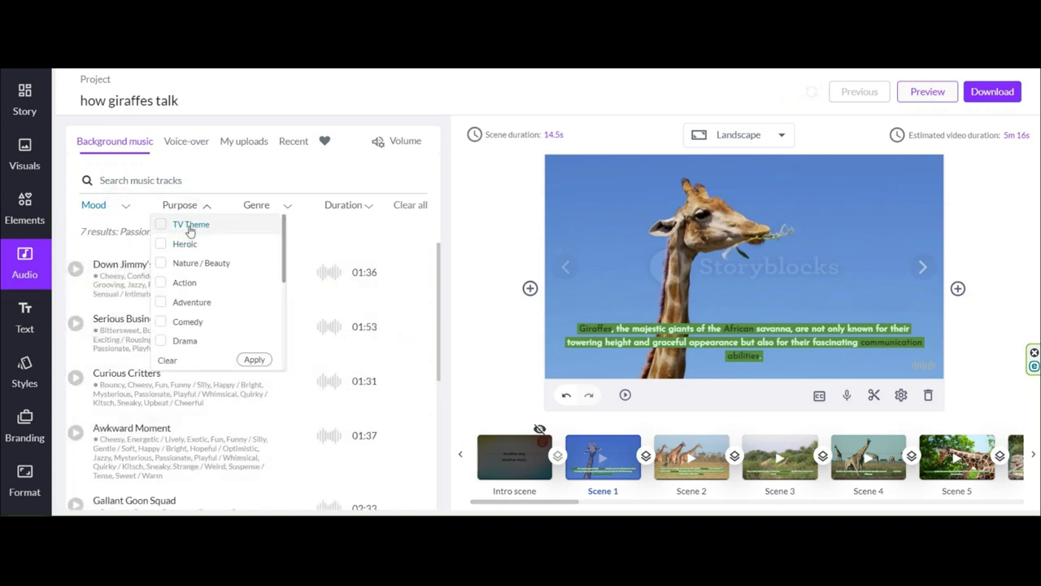
click(254, 359)
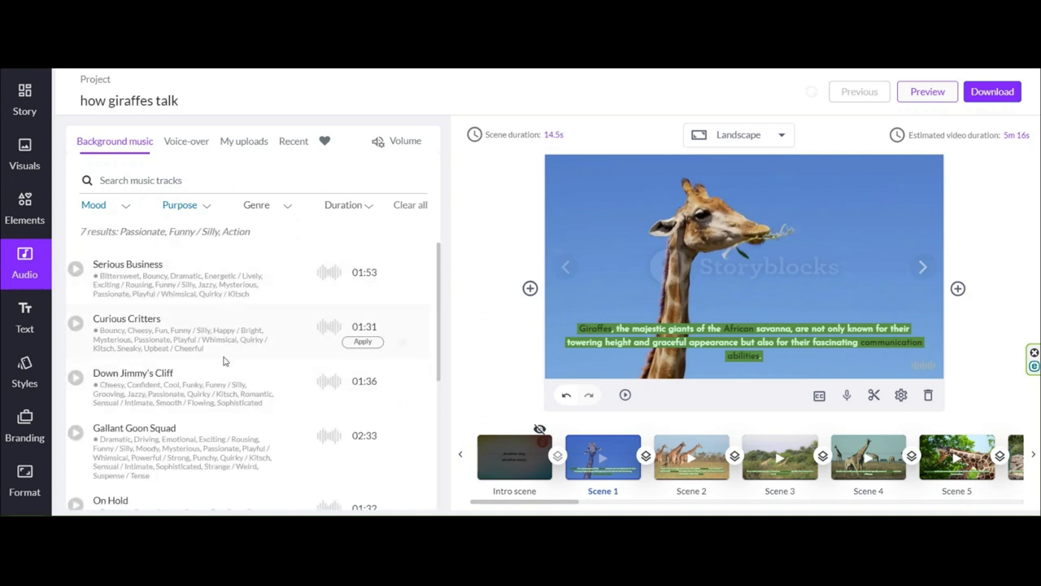
click(184, 205)
click(167, 360)
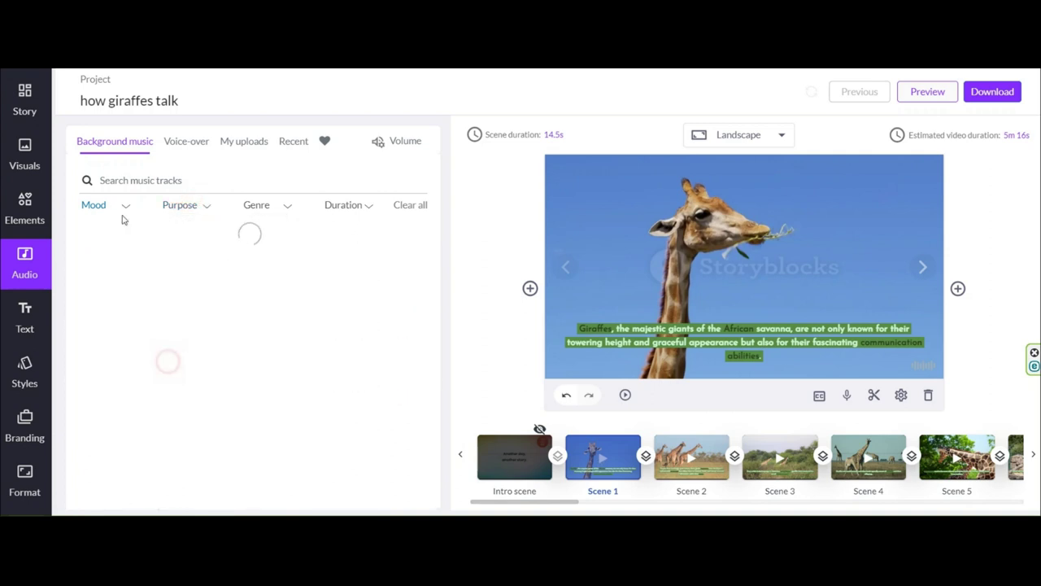
click(94, 204)
click(86, 361)
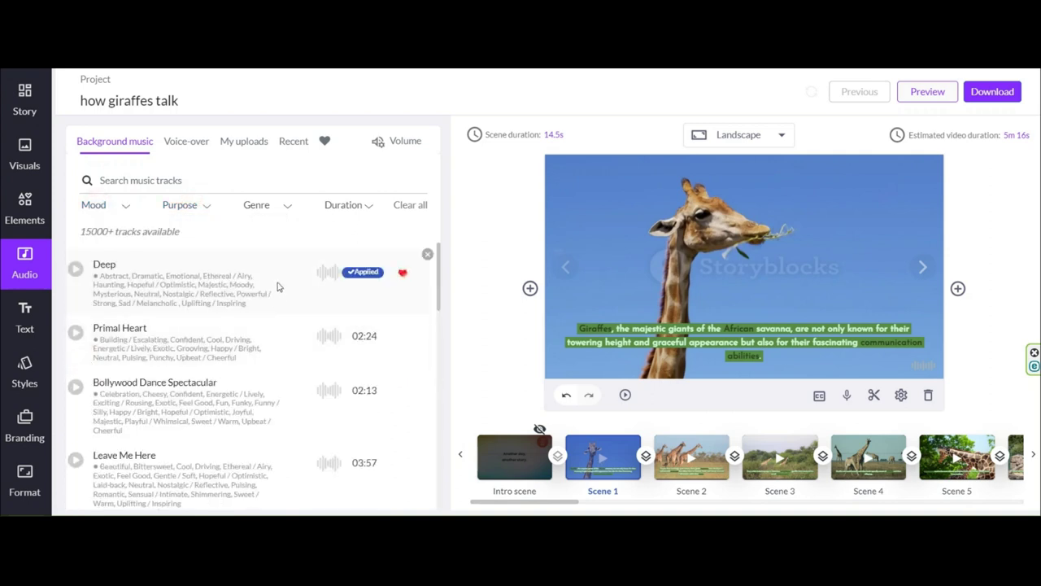
- Preview the Aiden and Sophia voices and apply Sophia, female as the voice-over
click(187, 144)
scroll(304, 309, down, 15)
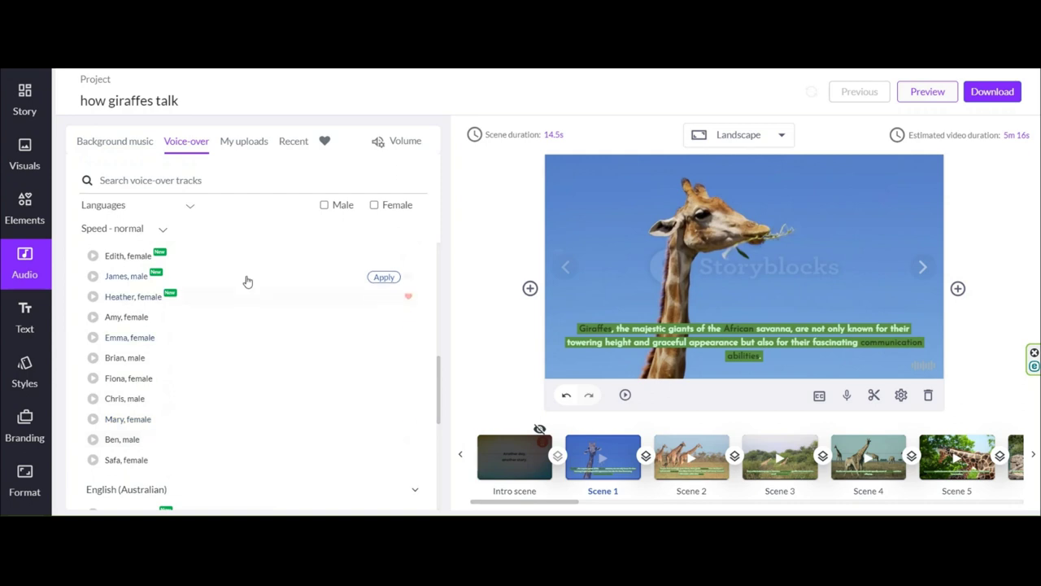
scroll(246, 277, up, 15)
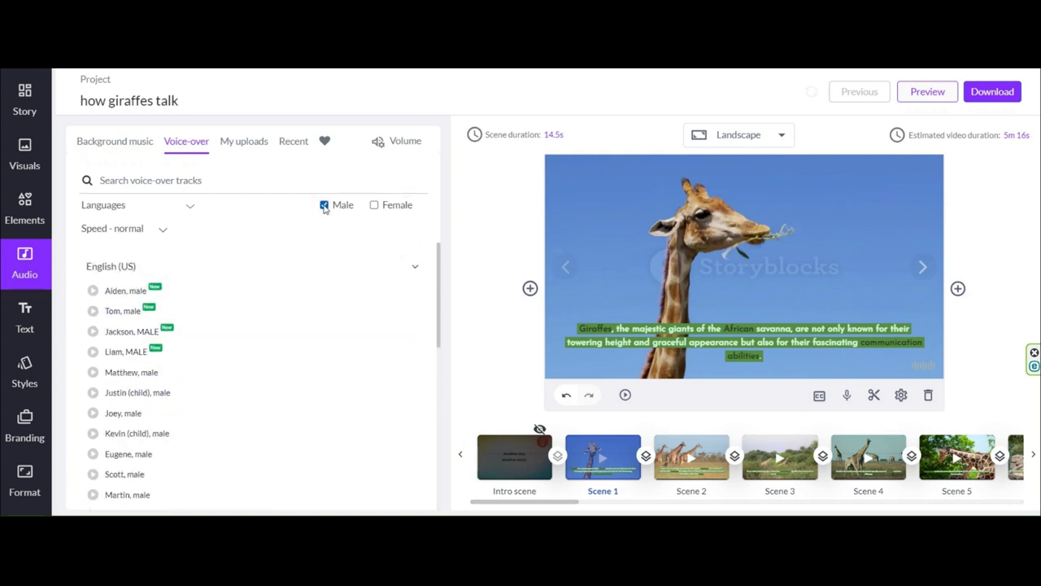
click(92, 292)
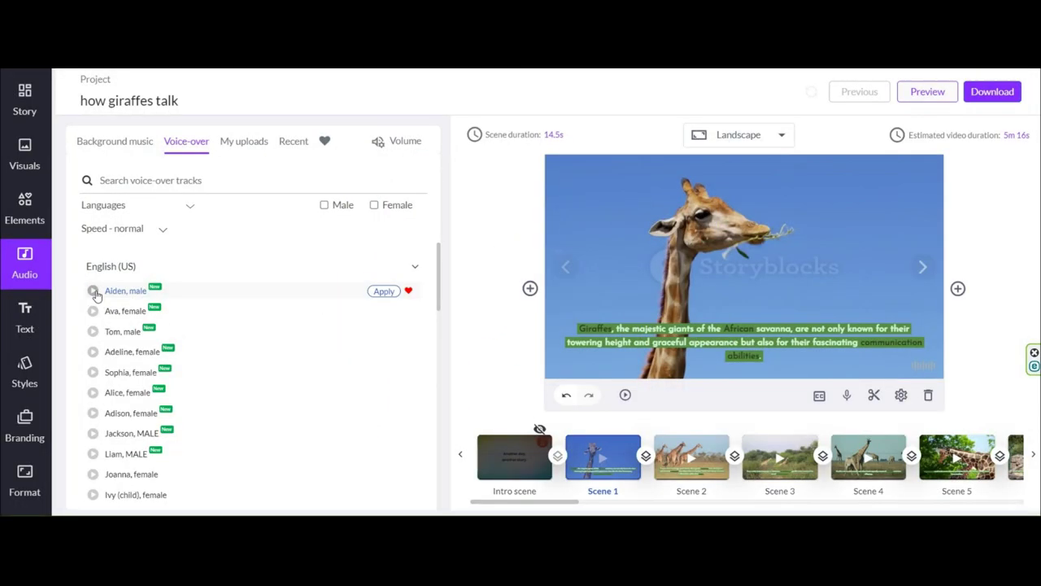
click(93, 373)
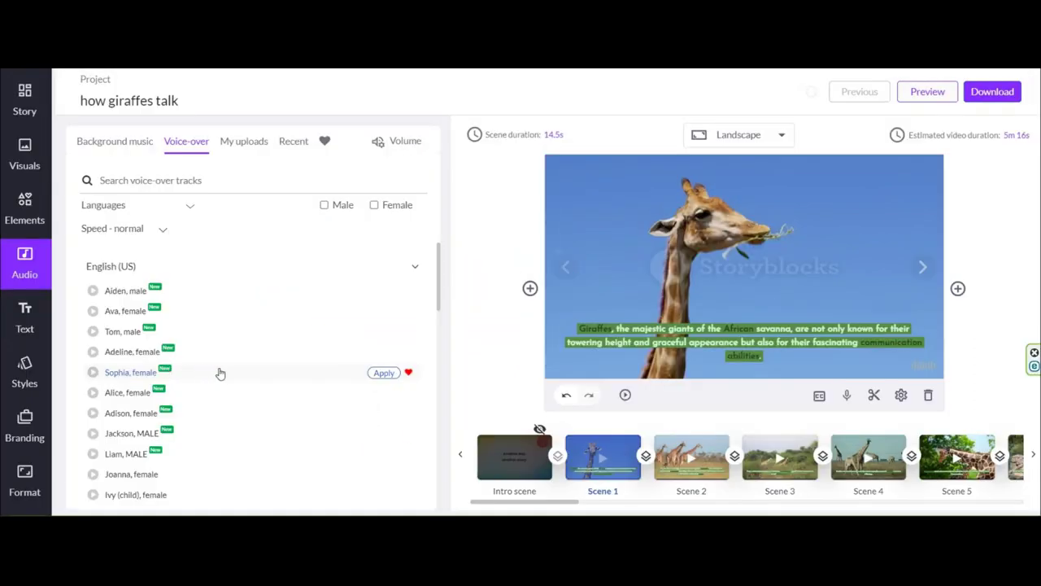
click(384, 374)
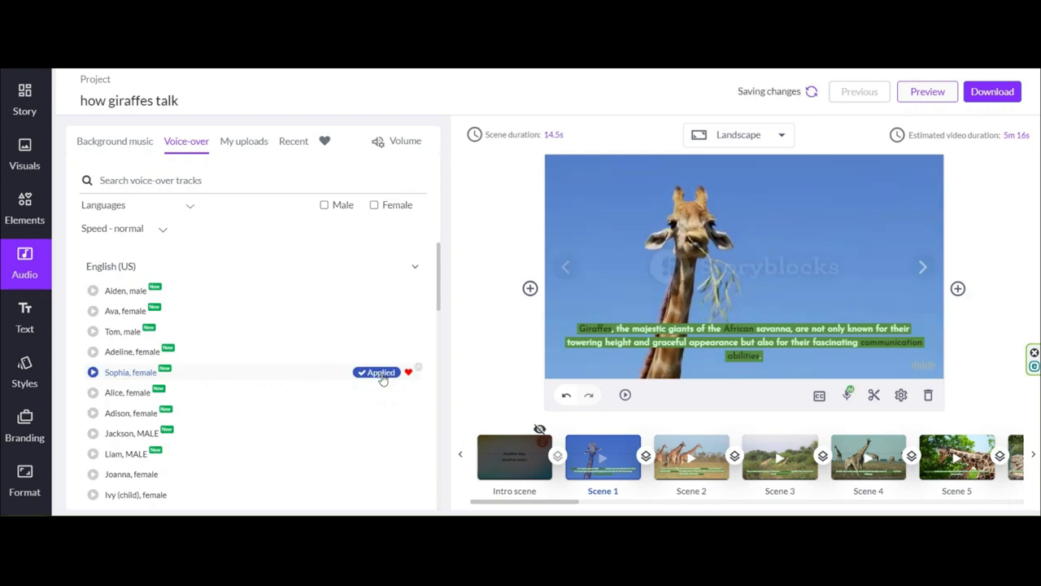
click(22, 104)
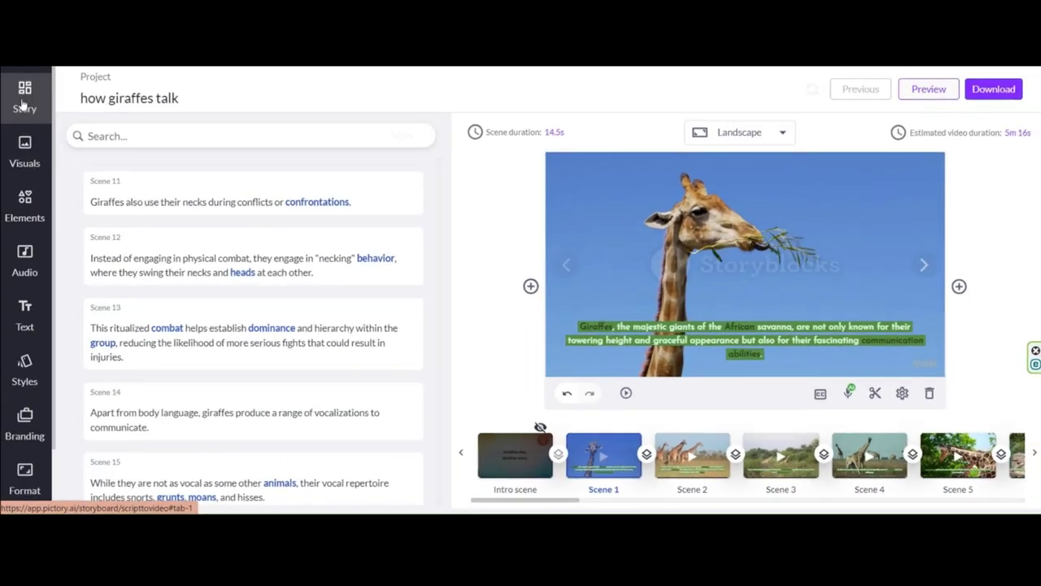
- Enable the intro scene and replace its title text with HOW GIRAFFES TALK ?!
click(20, 433)
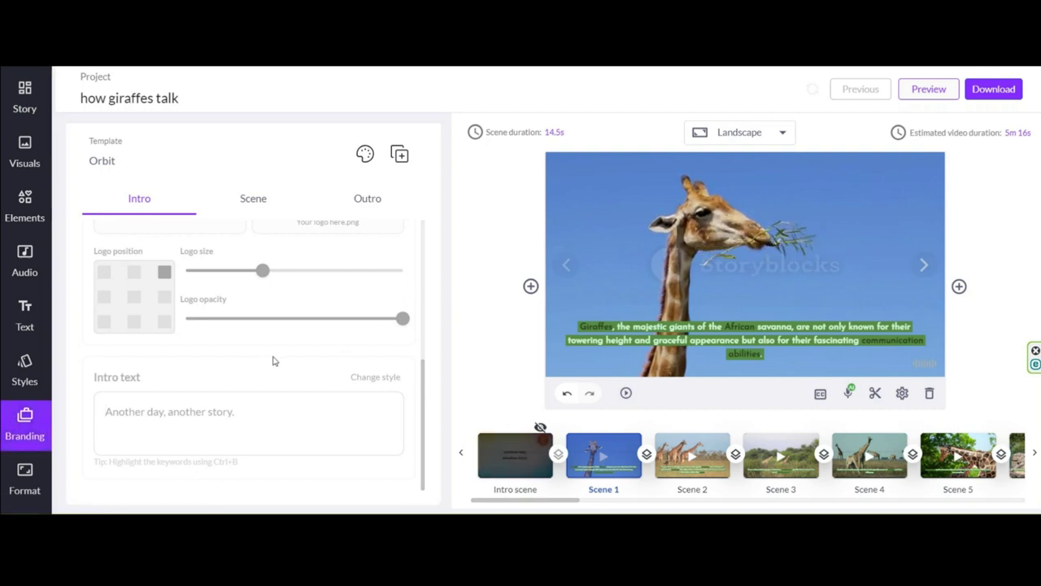
scroll(273, 361, up, 3)
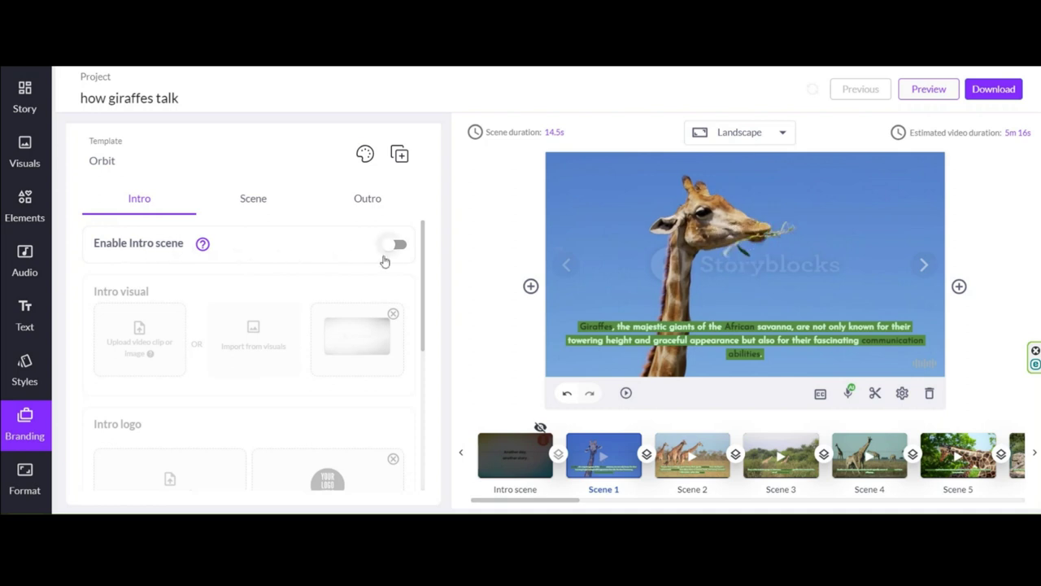
click(392, 253)
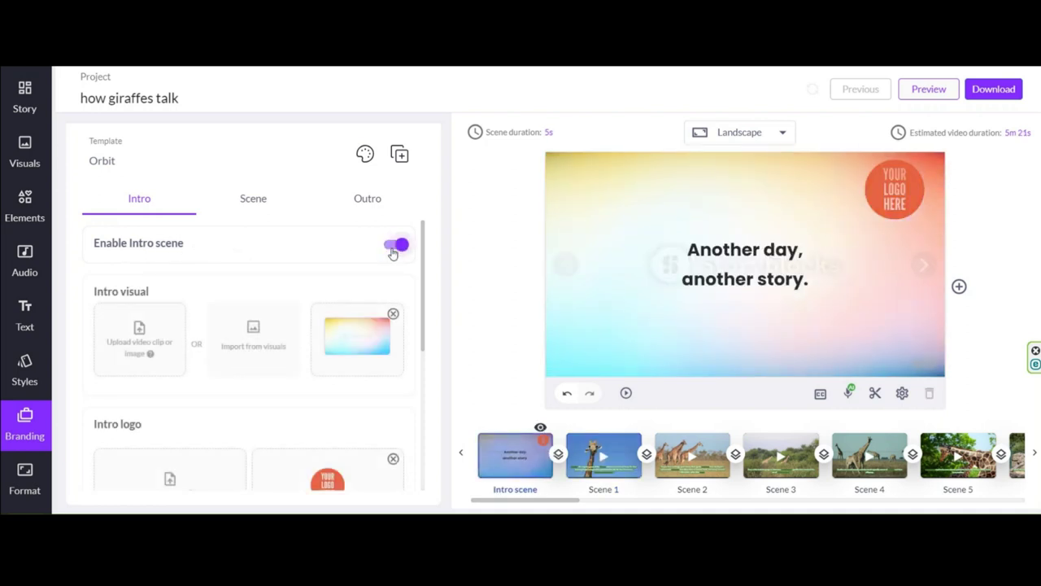
click(735, 261)
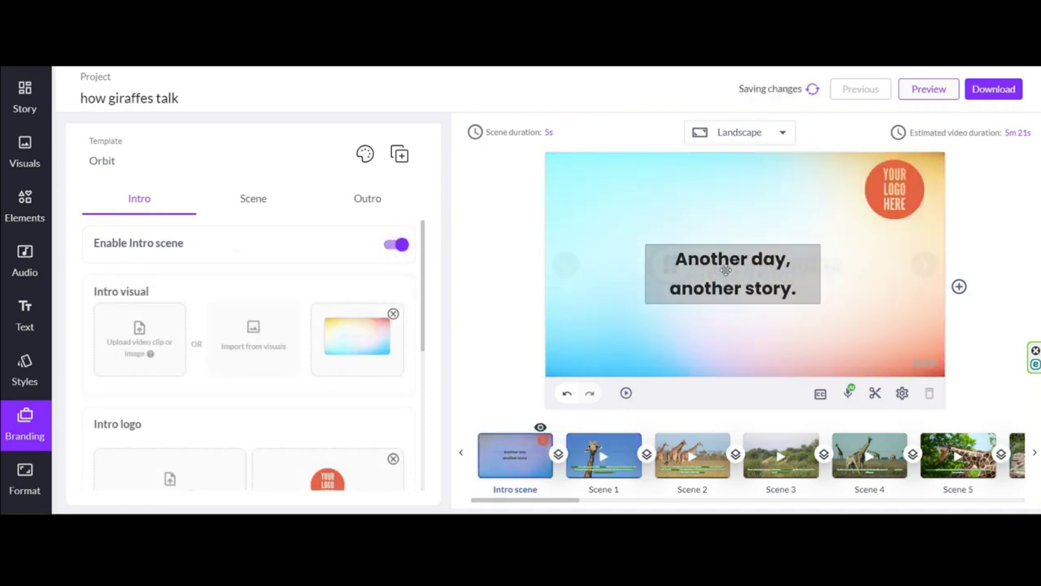
drag(726, 270, 721, 267)
click(720, 267)
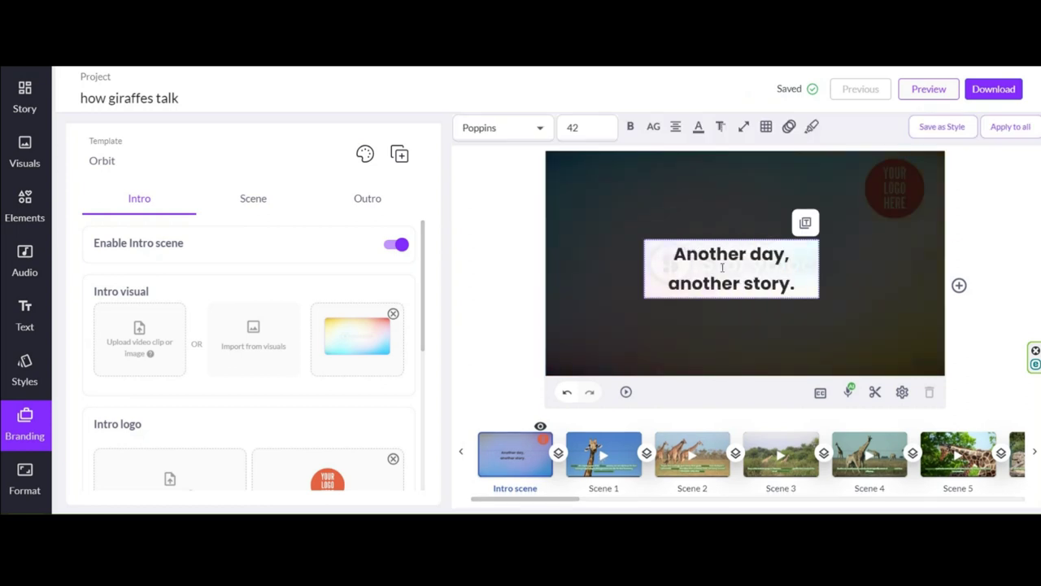
key(ctrl+a)
scroll(268, 333, down, 5)
drag(105, 413, 237, 413)
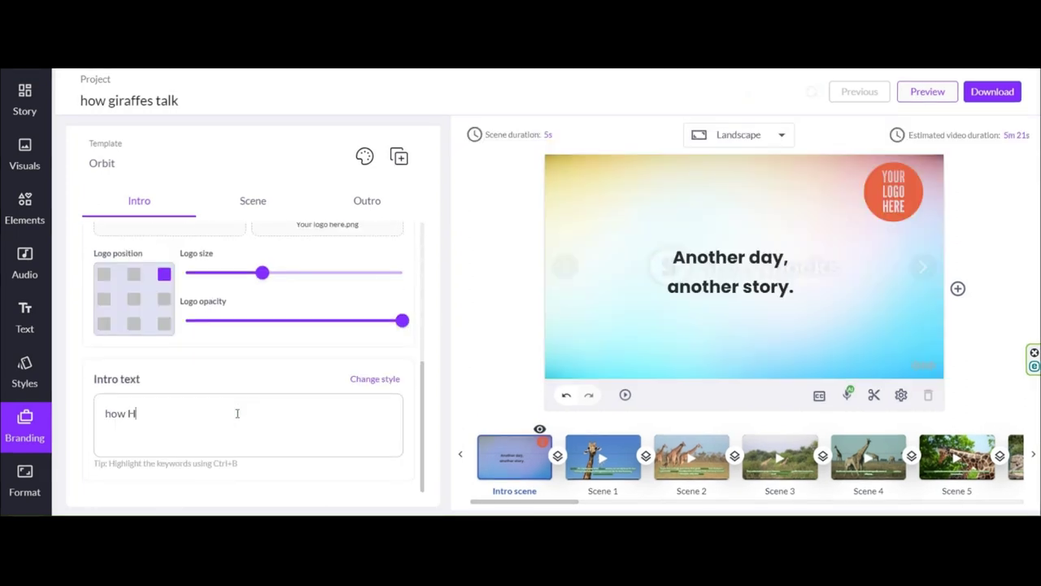
- Style the intro title in Rowdies with orange-yellow text and remove the placeholder logo
click(818, 272)
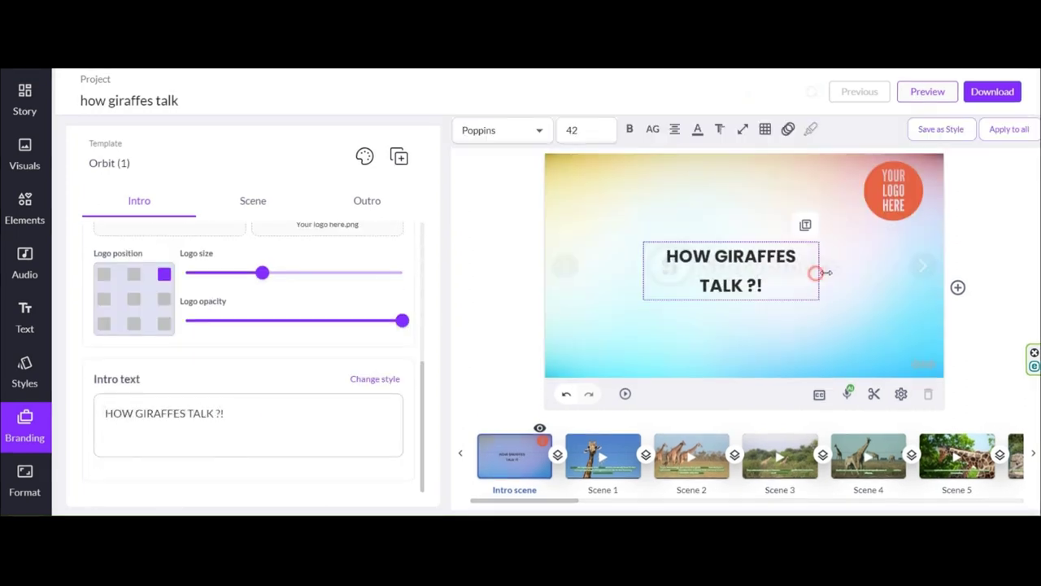
click(804, 262)
click(502, 130)
scroll(514, 294, down, 3)
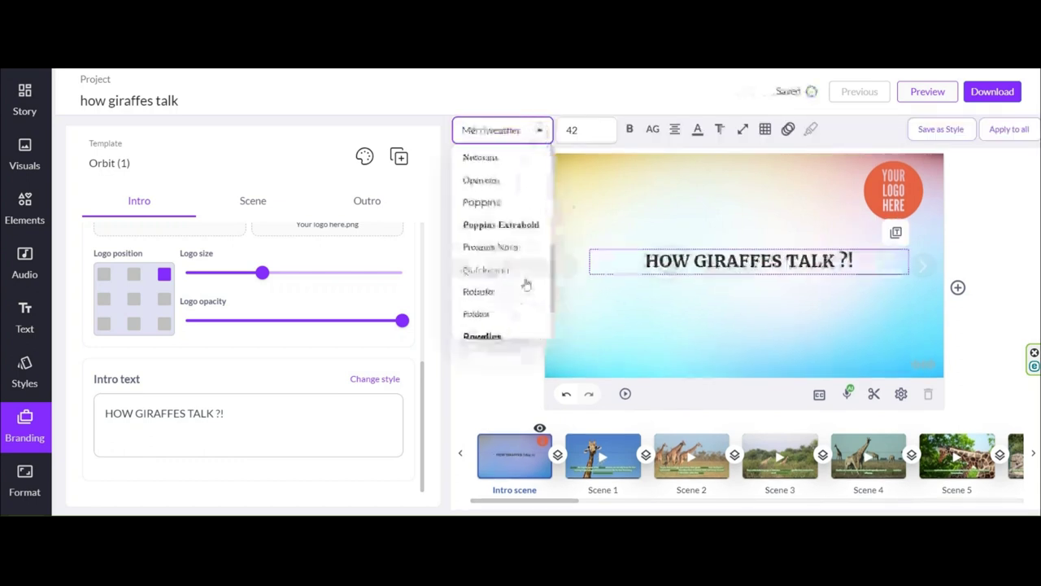
click(527, 282)
click(697, 130)
click(560, 289)
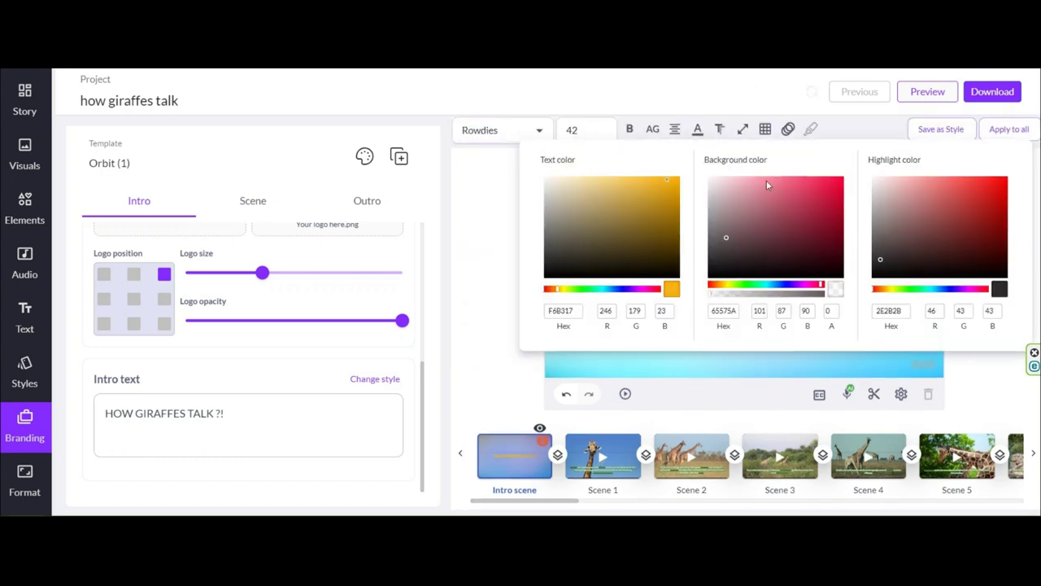
click(692, 343)
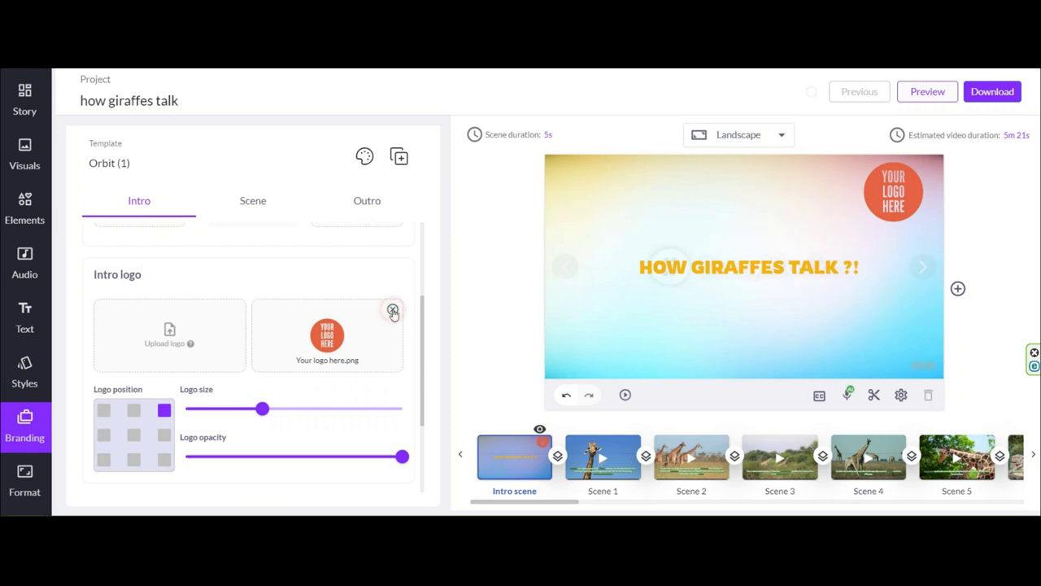
click(392, 312)
- Search stock visuals for 'giraffe' and set a giraffe photo as the intro background
scroll(279, 354, up, 2)
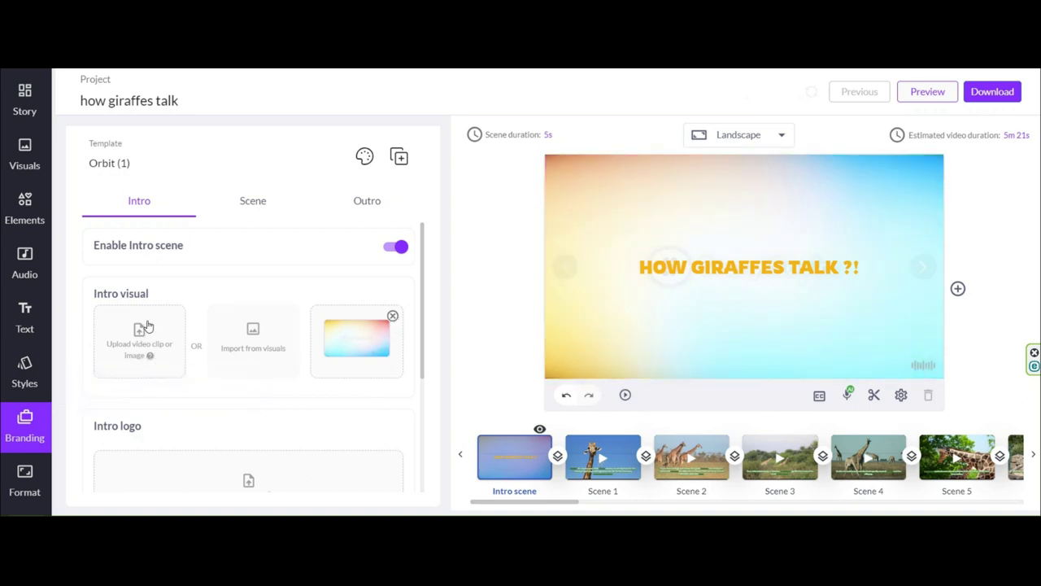
click(266, 344)
text(giraffe)
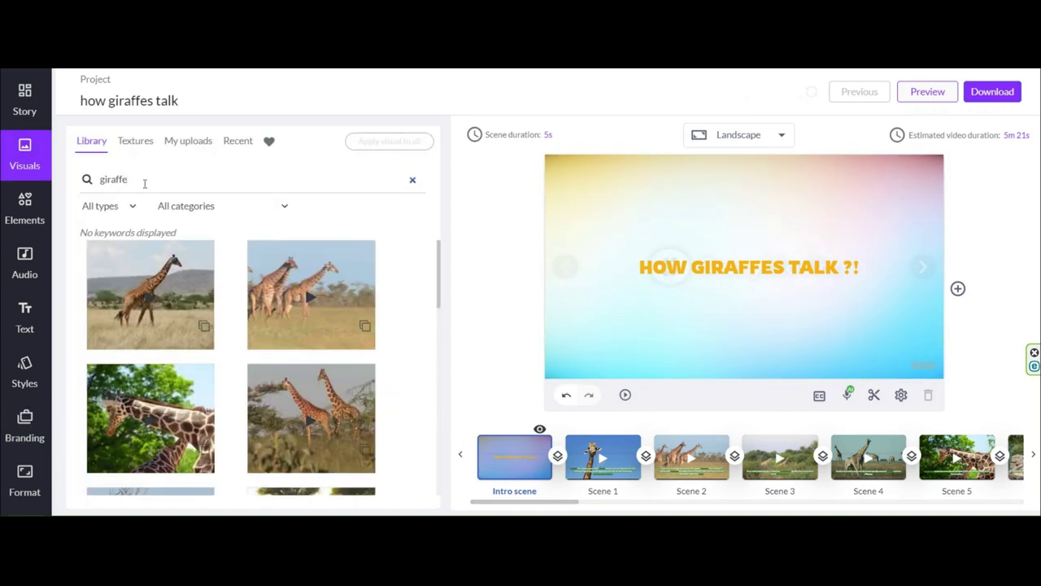
click(159, 301)
- Enlarge the intro title font to size 72
click(910, 266)
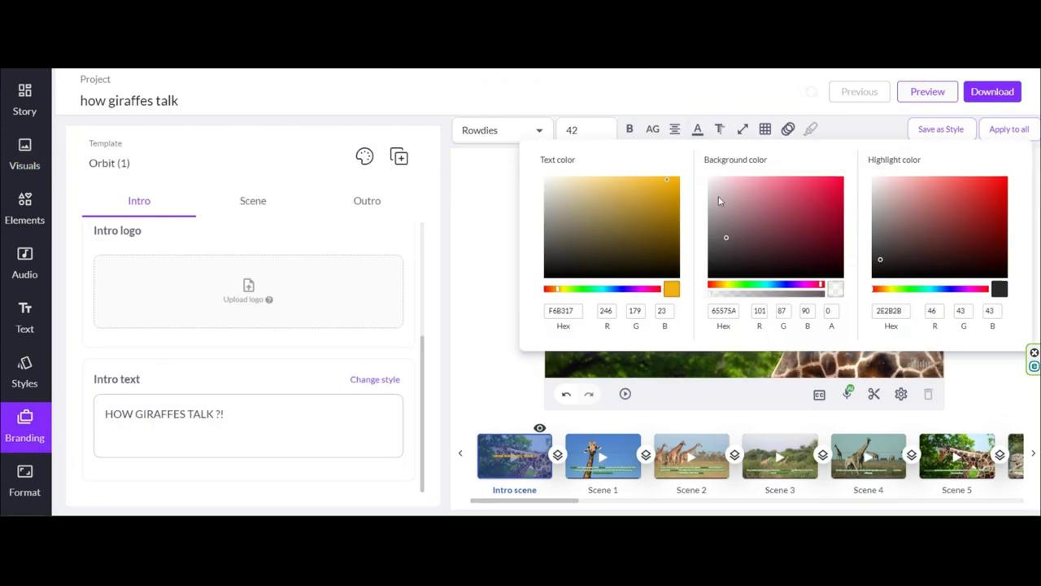
click(585, 130)
click(575, 320)
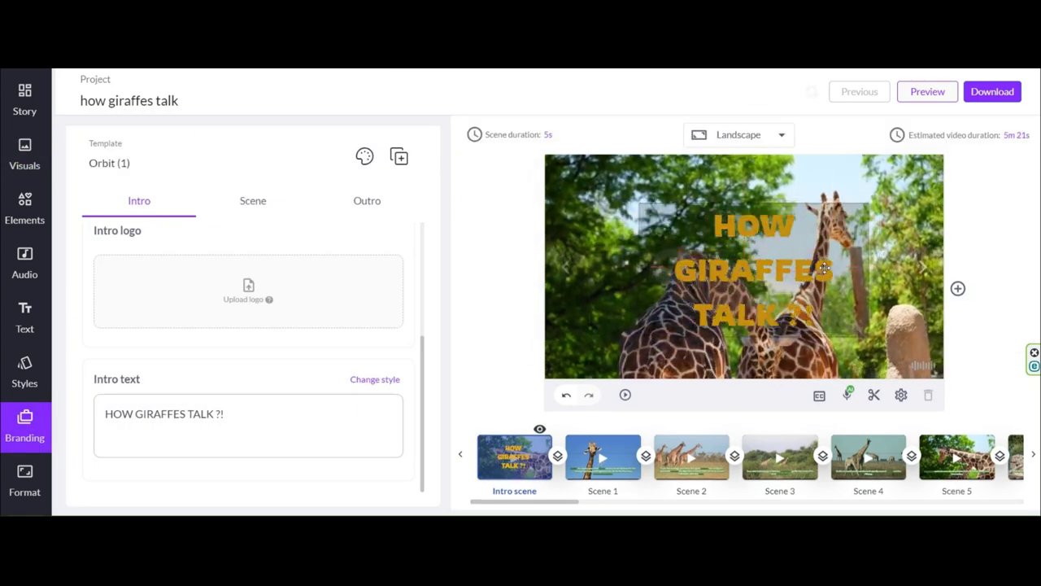
click(697, 130)
click(697, 129)
scroll(272, 429, up, 3)
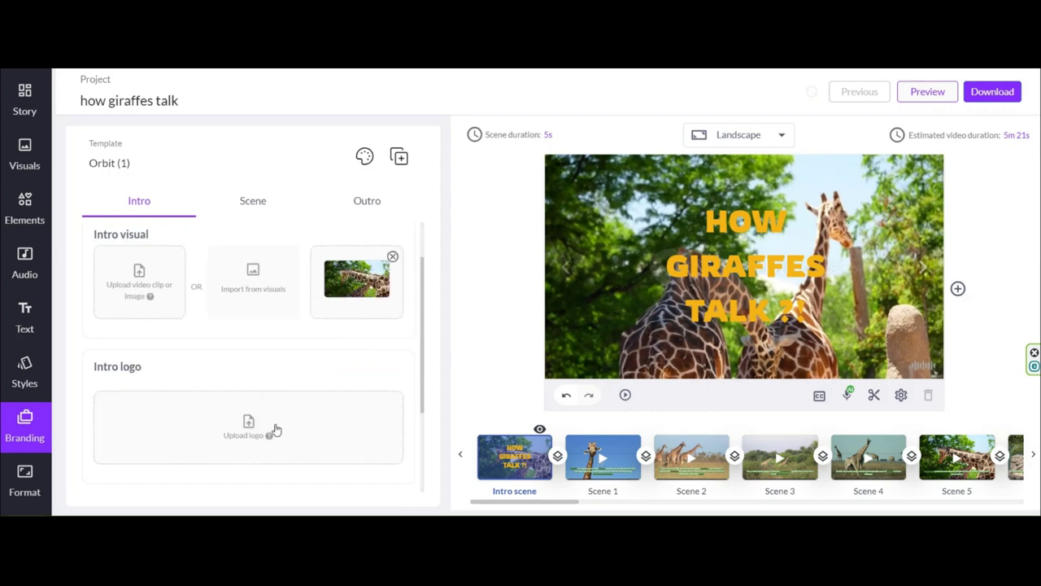
- Switch off the Thanks for watching outro scene, bringing the video to 5m 21s
click(367, 209)
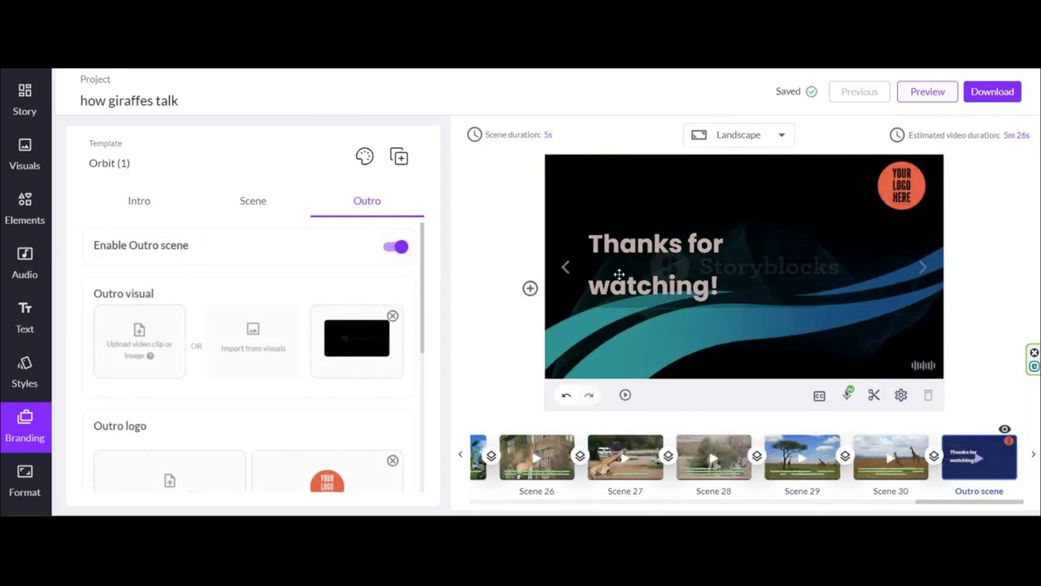
scroll(349, 405, down, 3)
scroll(197, 339, up, 3)
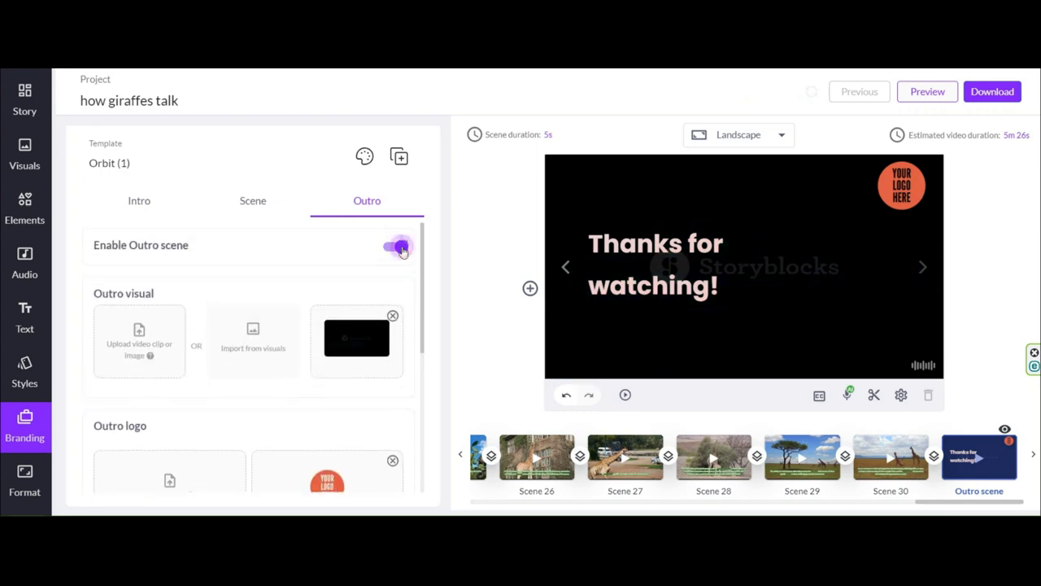
click(400, 241)
drag(923, 501, 488, 501)
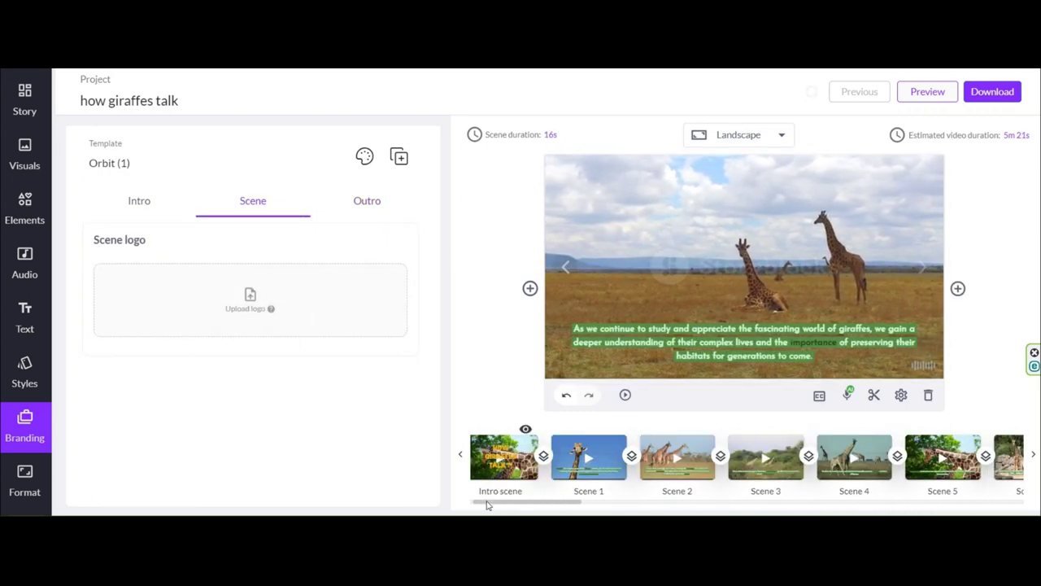
click(25, 100)
- Start a video preview, cancel its preparation, and bring up the Download options
scroll(269, 298, up, 10)
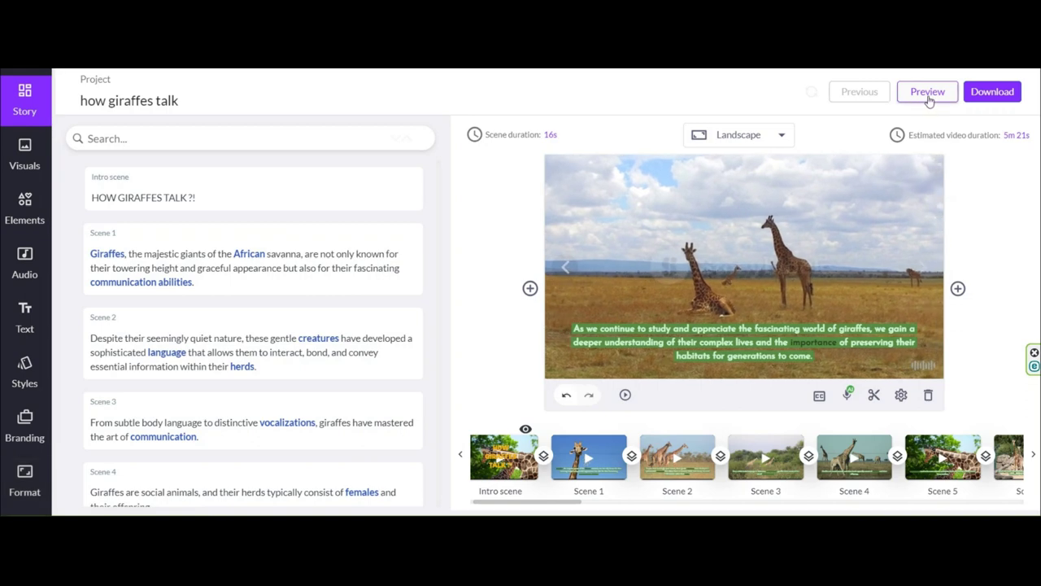
click(929, 96)
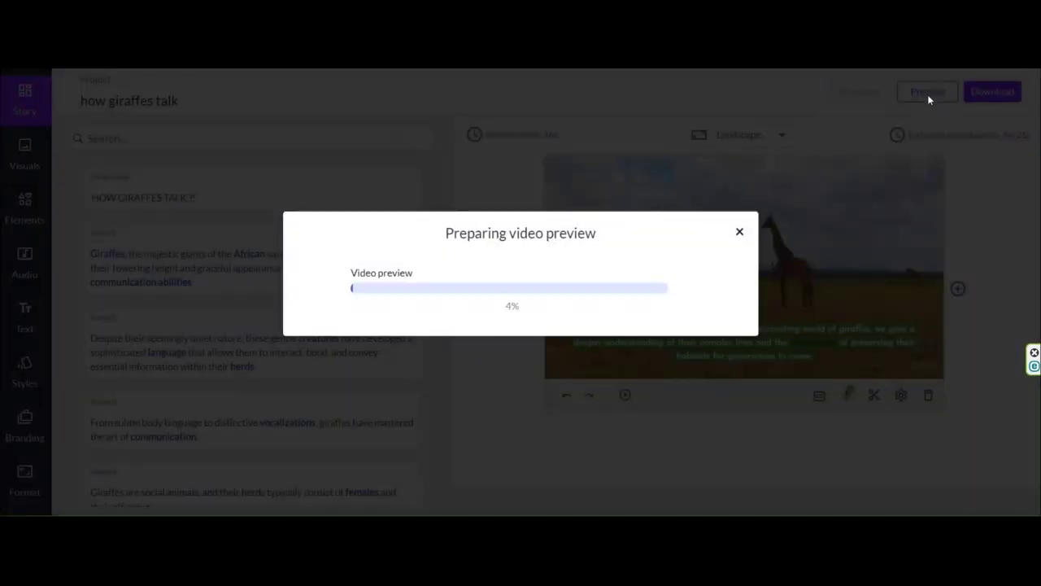
click(739, 234)
click(970, 96)
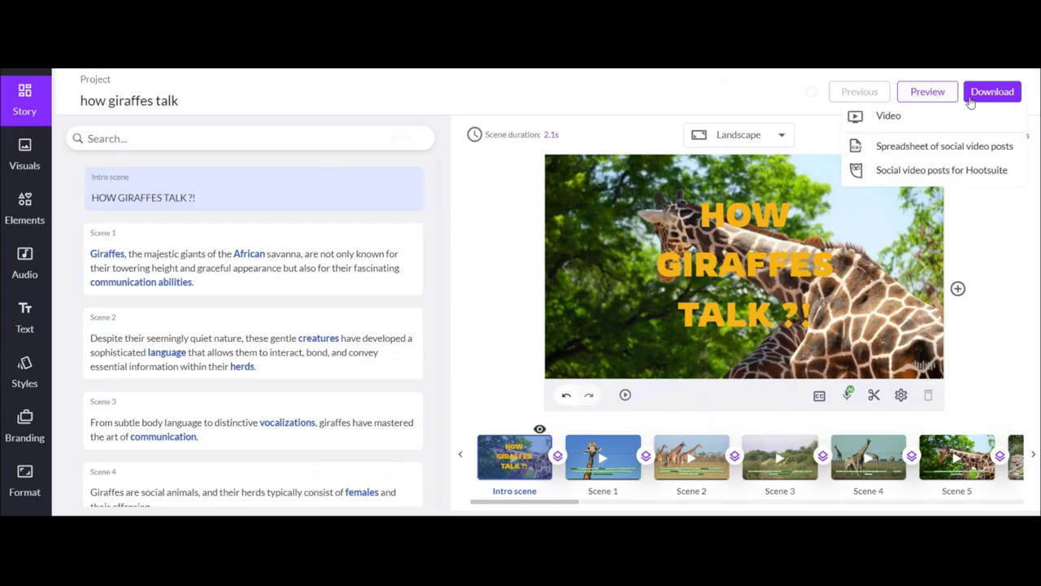
- Choose Video from the Download options to begin preparing the giraffe video file
click(910, 119)
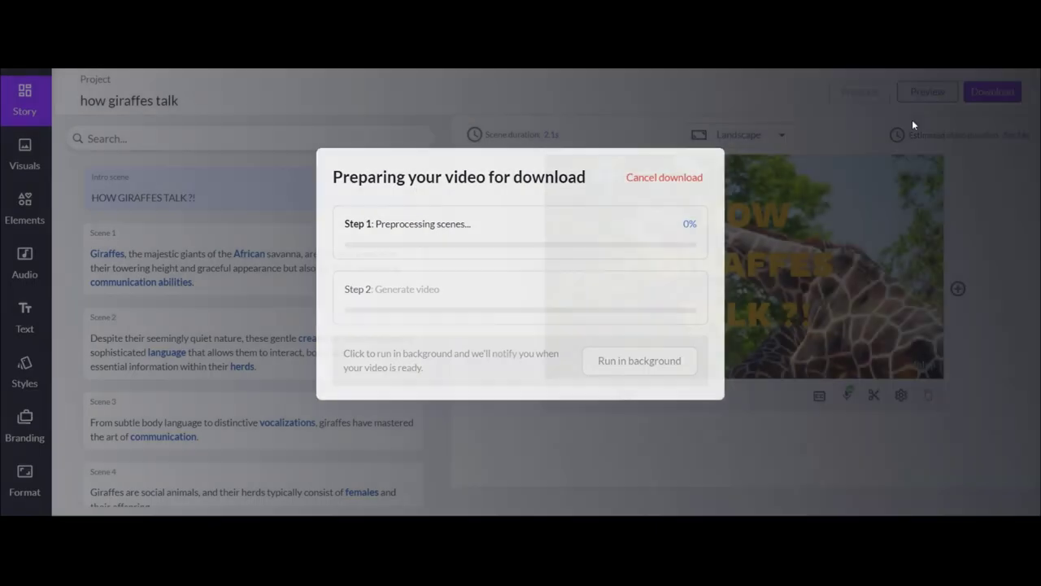